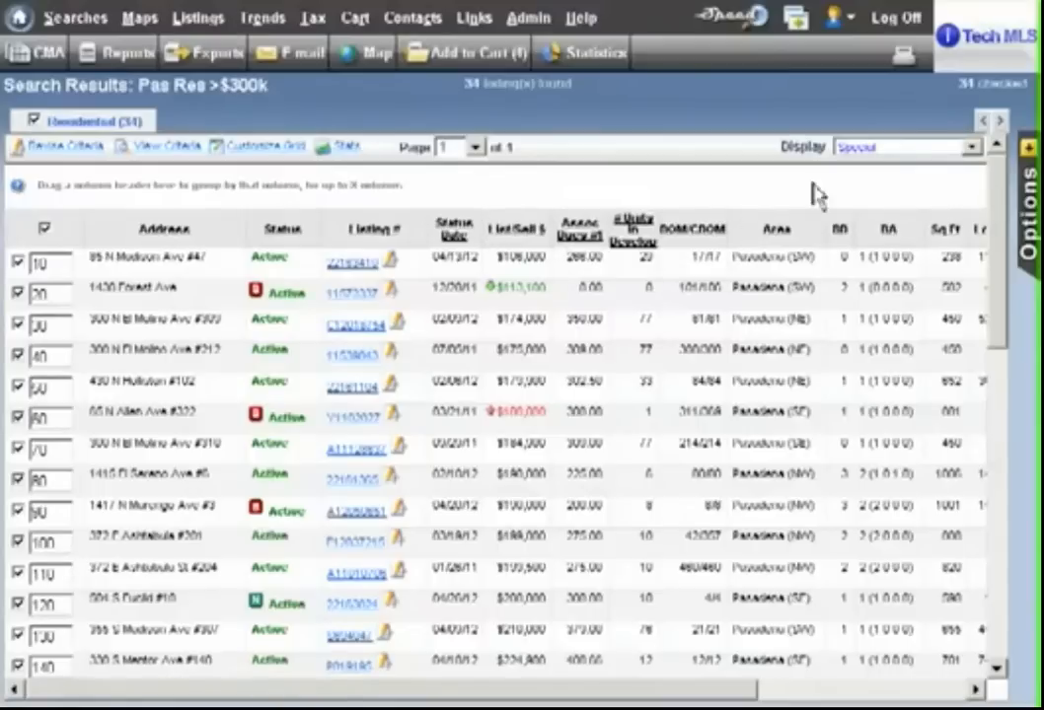
- Sort the search results by Area and uncheck and recheck all listings to renumber them in that order
scroll(1006, 244, "down", 3)
left_click_drag(1006, 245, 964, 140)
left_click(777, 235)
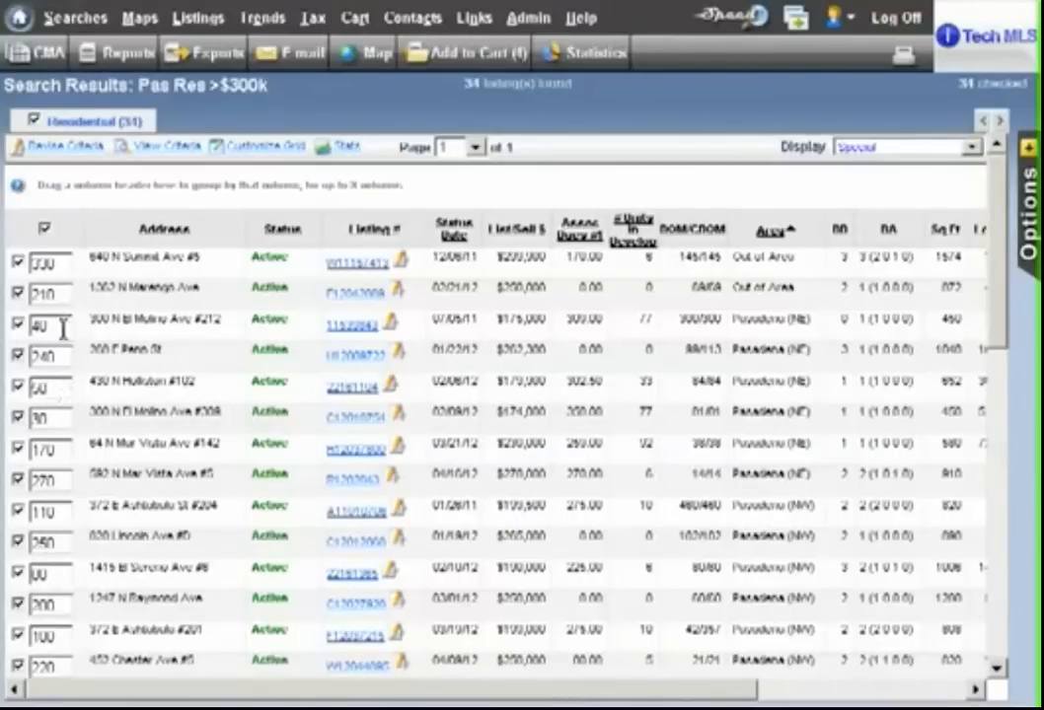
left_click(45, 228)
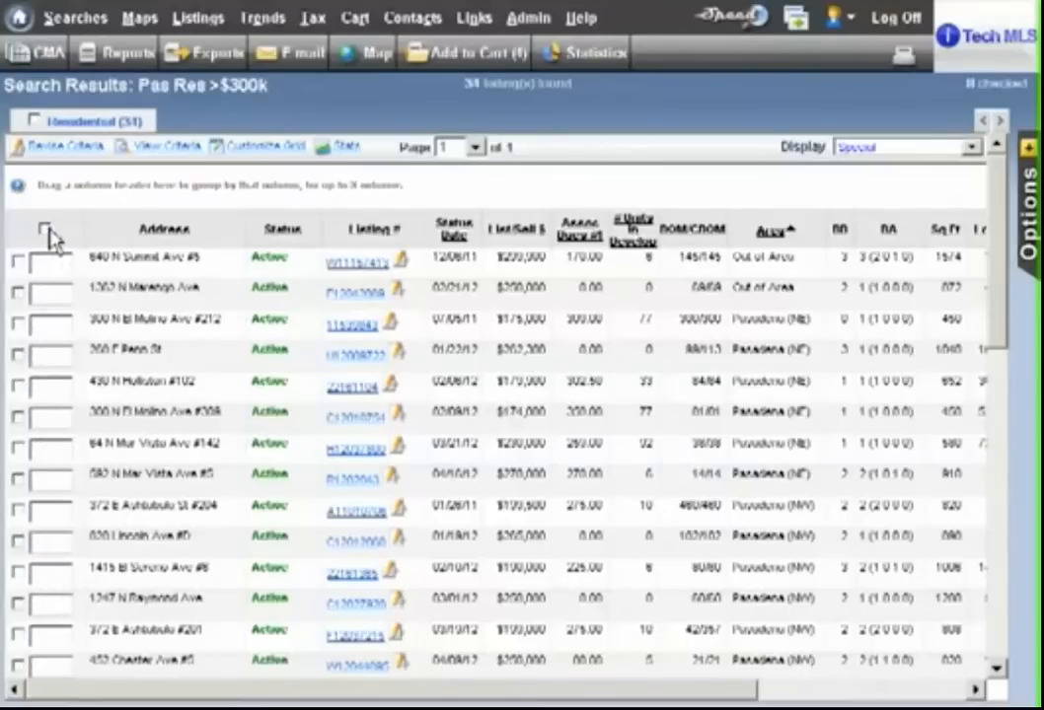
left_click(45, 230)
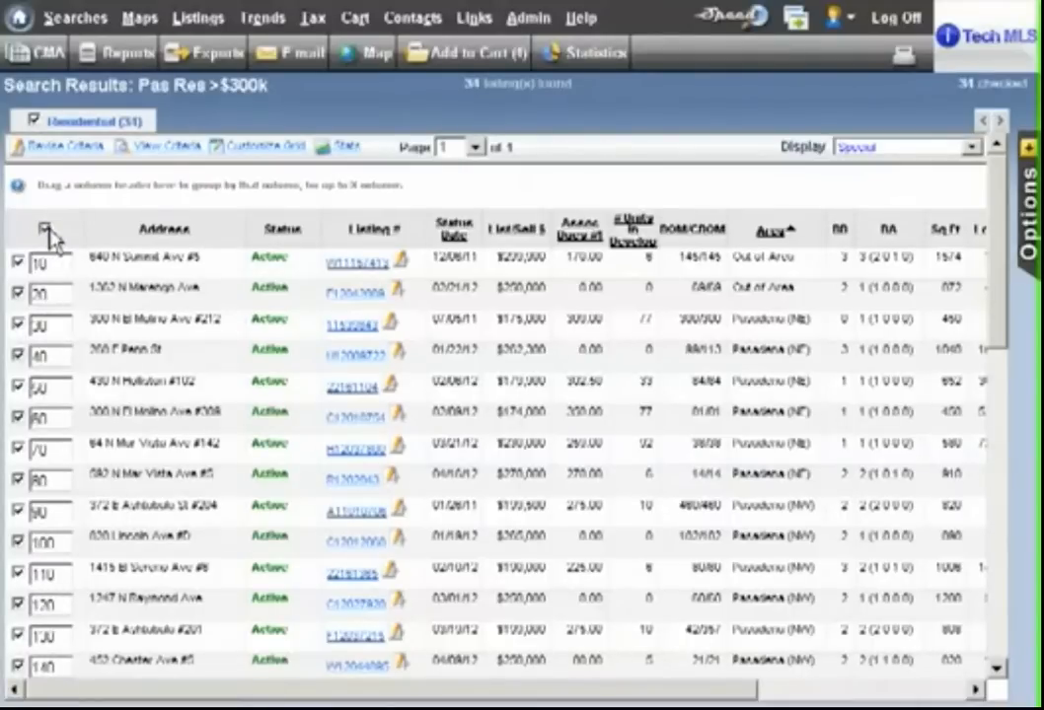
- Sort the listings by ascending DOM/CDOM and reselect them all so the selection numbers follow that order
left_click(711, 241)
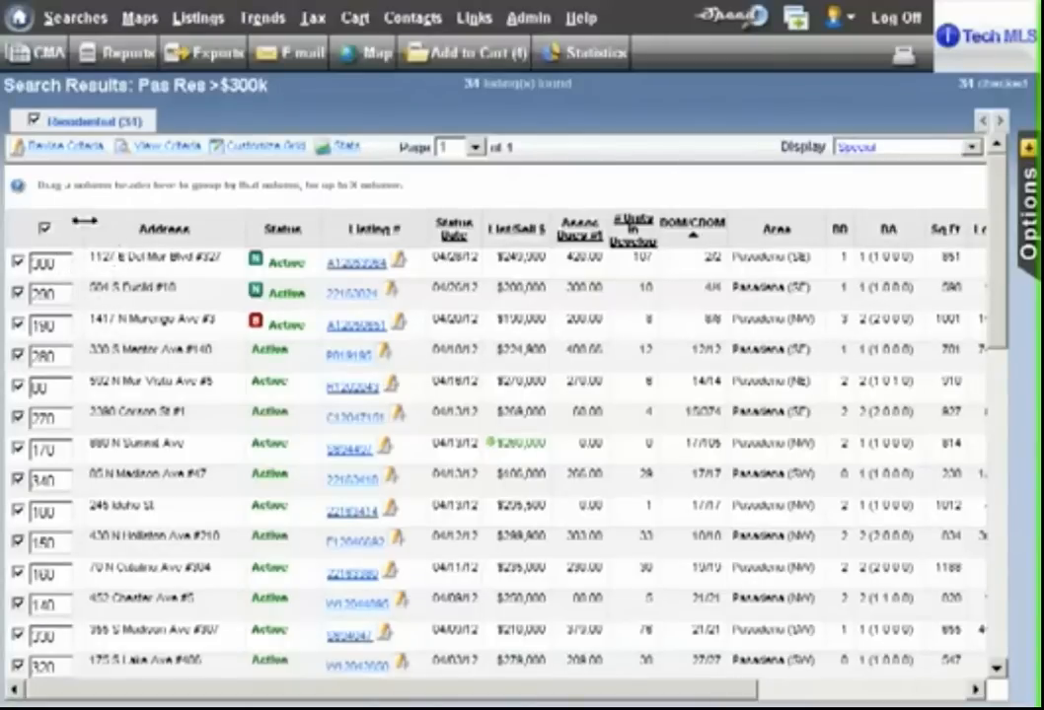
left_click(45, 228)
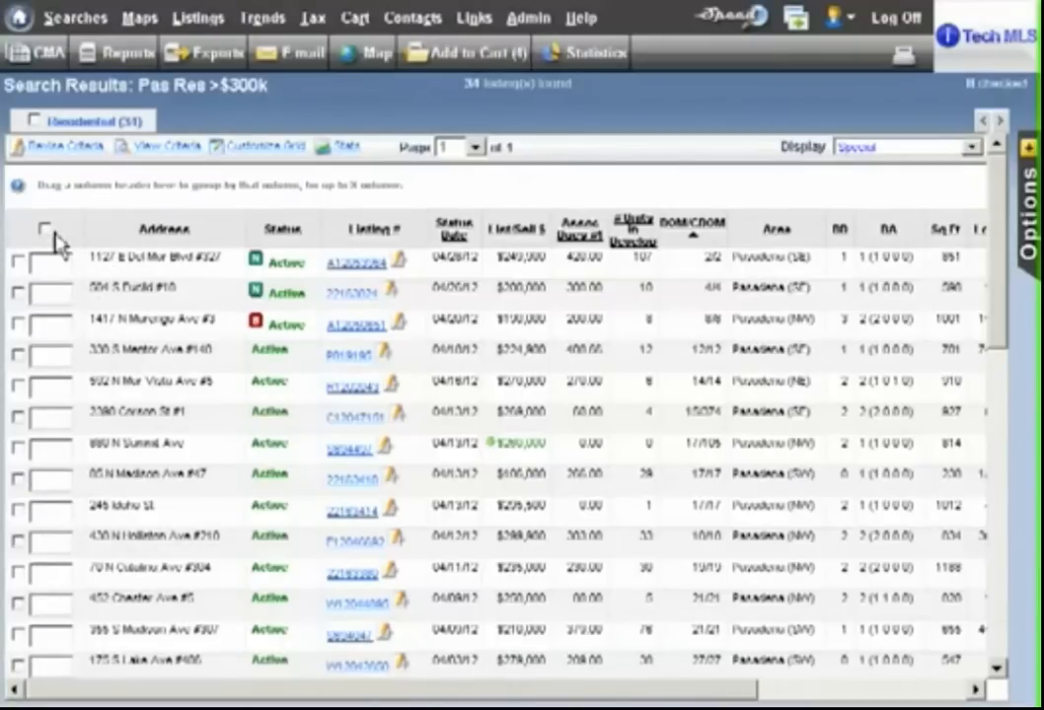
left_click(45, 229)
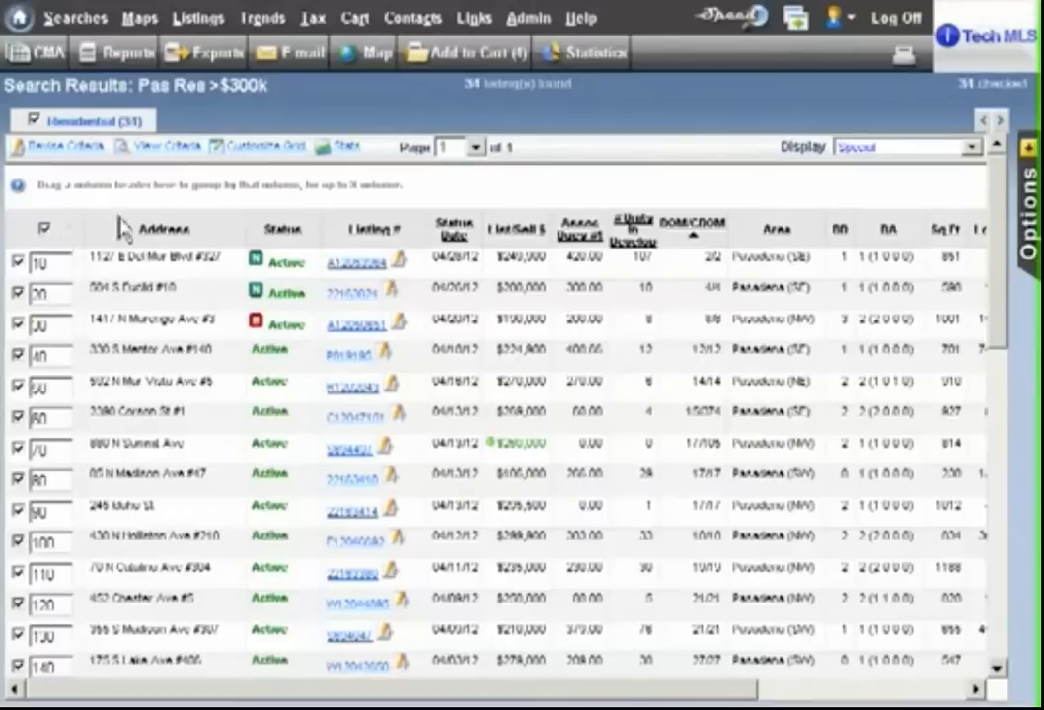
- Try sorting the listings by descending DOM/CDOM and by Status Date, and return to ascending DOM/CDOM order
left_click(708, 235)
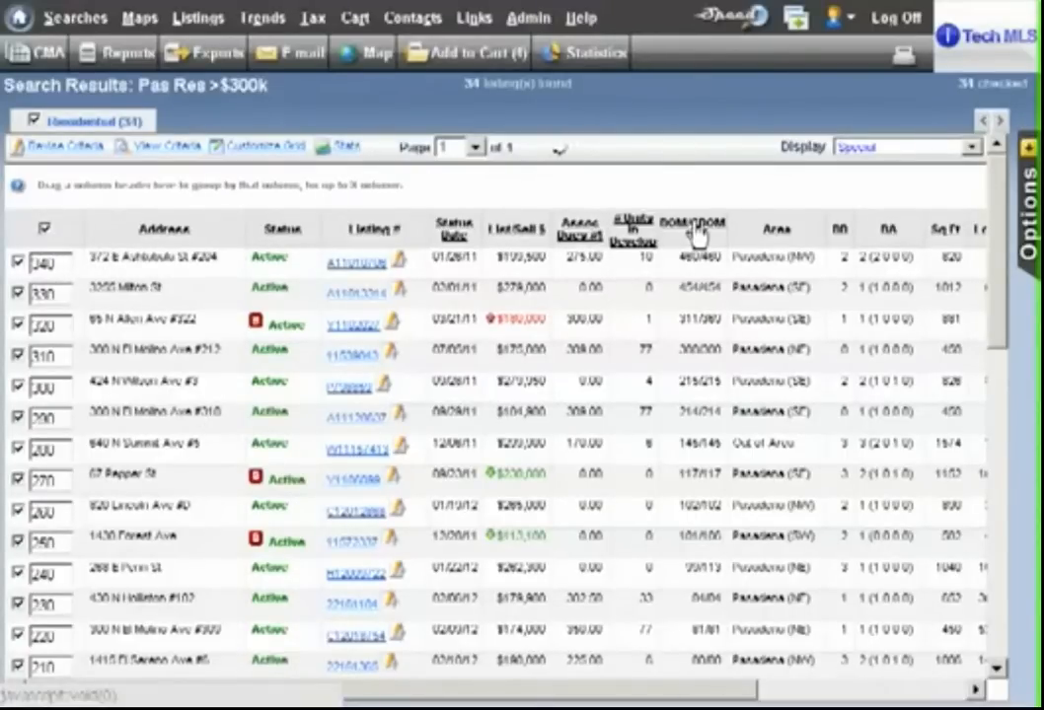
left_click(462, 231)
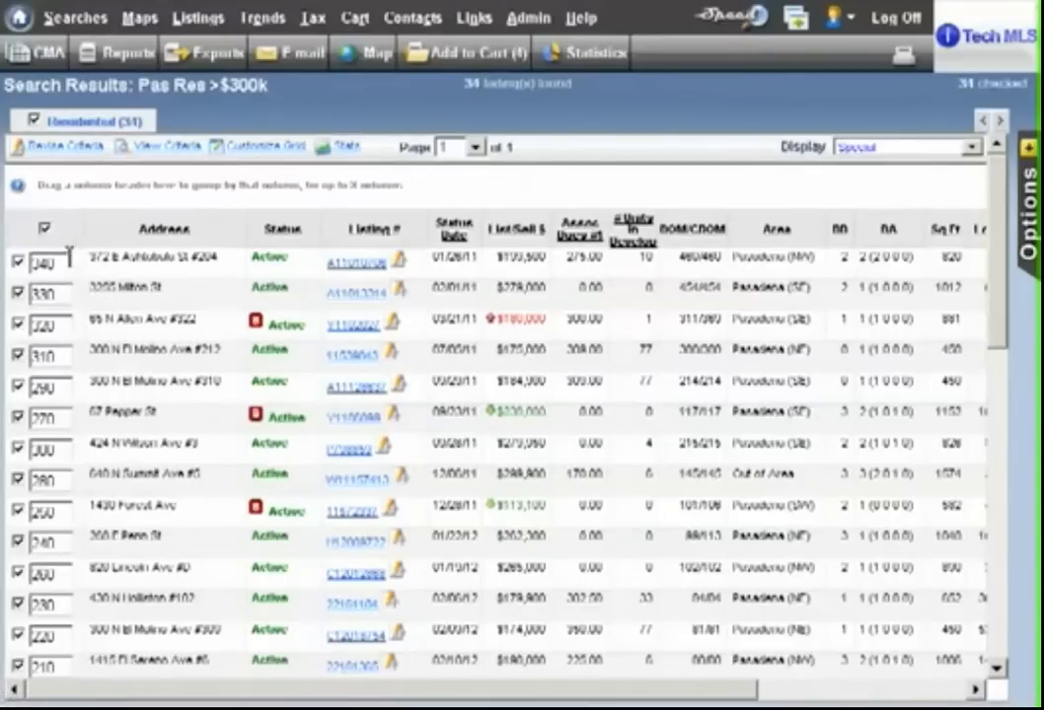
left_click(702, 235)
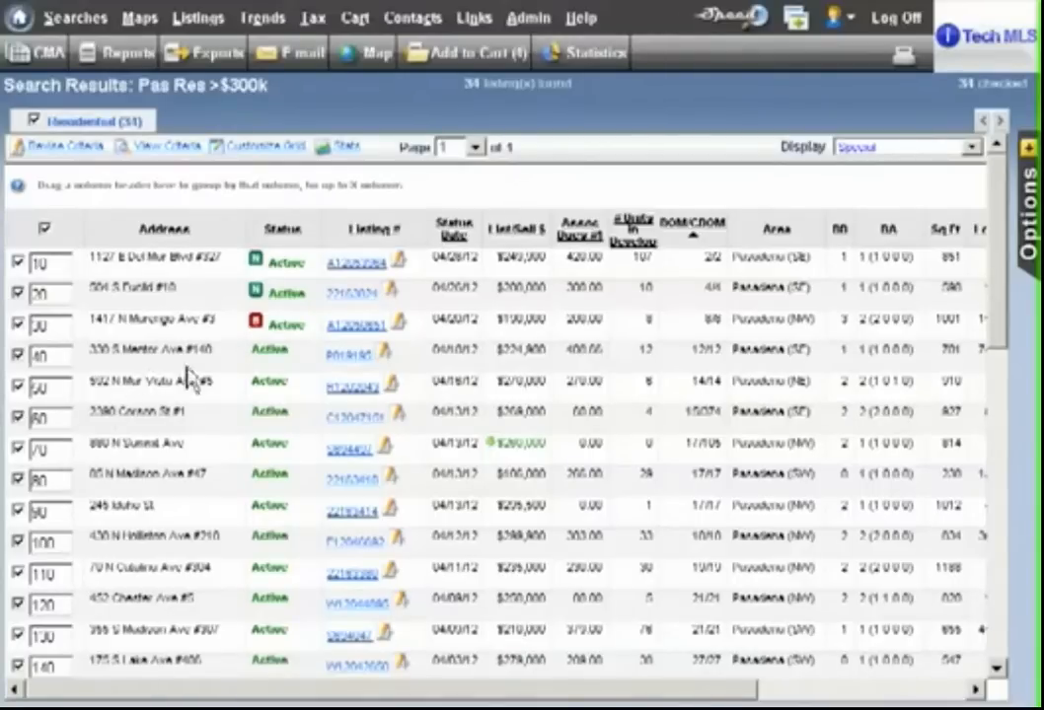
- Set the order numbers of the S Mentor, Corson, N Summit and N Madison listings to 5, 3, 7 and 15, and re-sort as selected
double_click(44, 359)
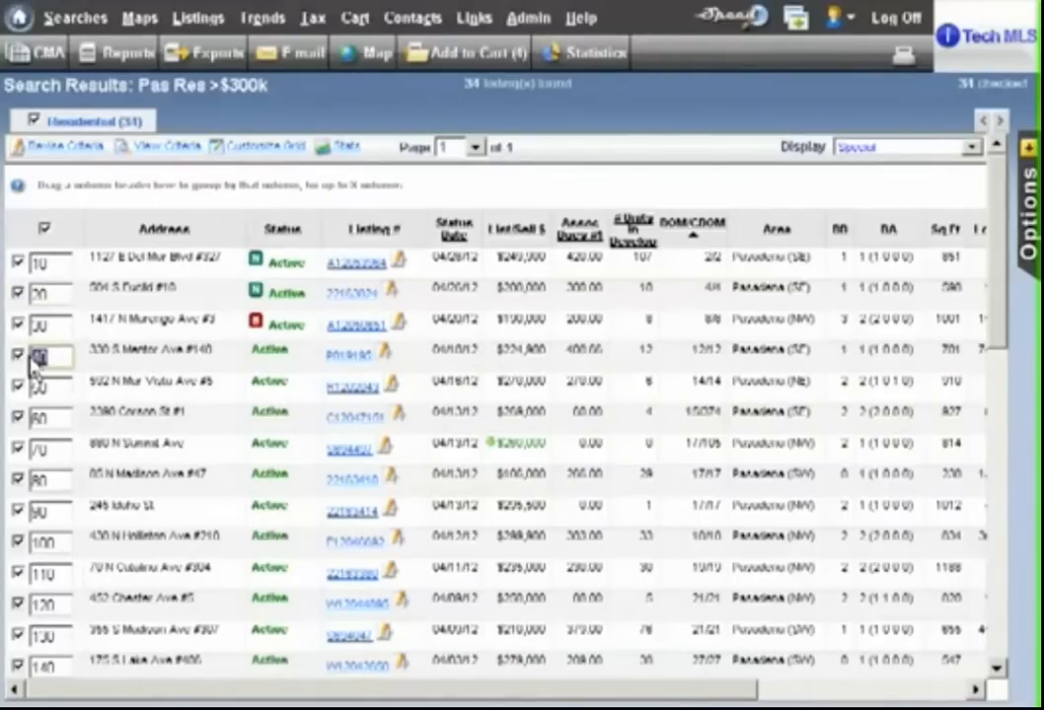
type("15")
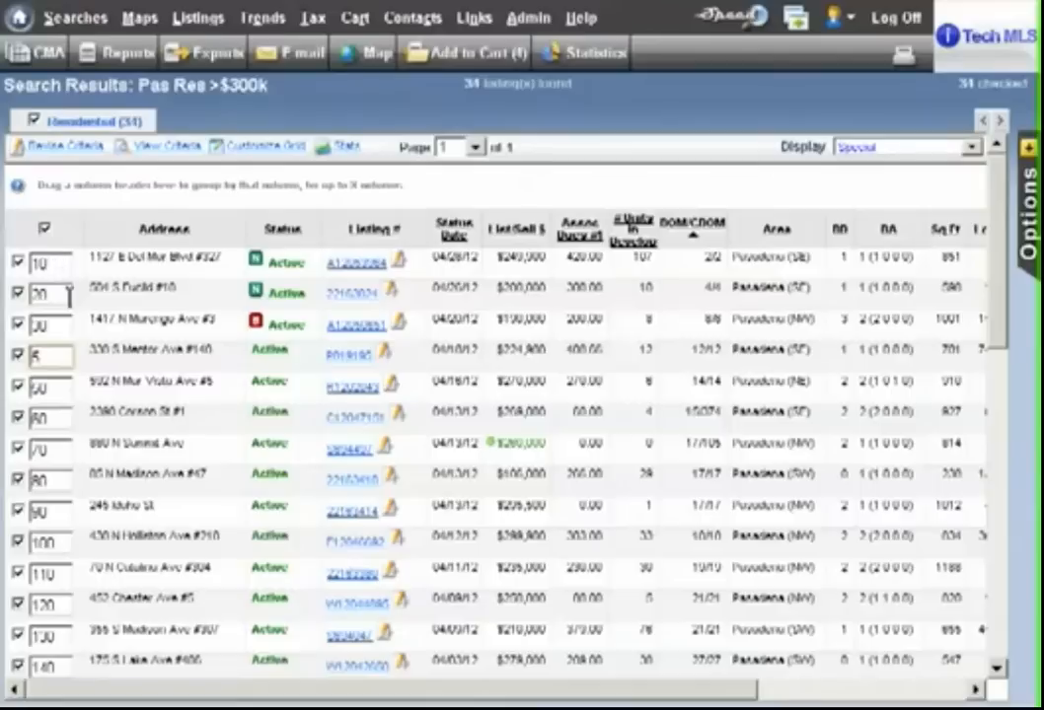
double_click(57, 424)
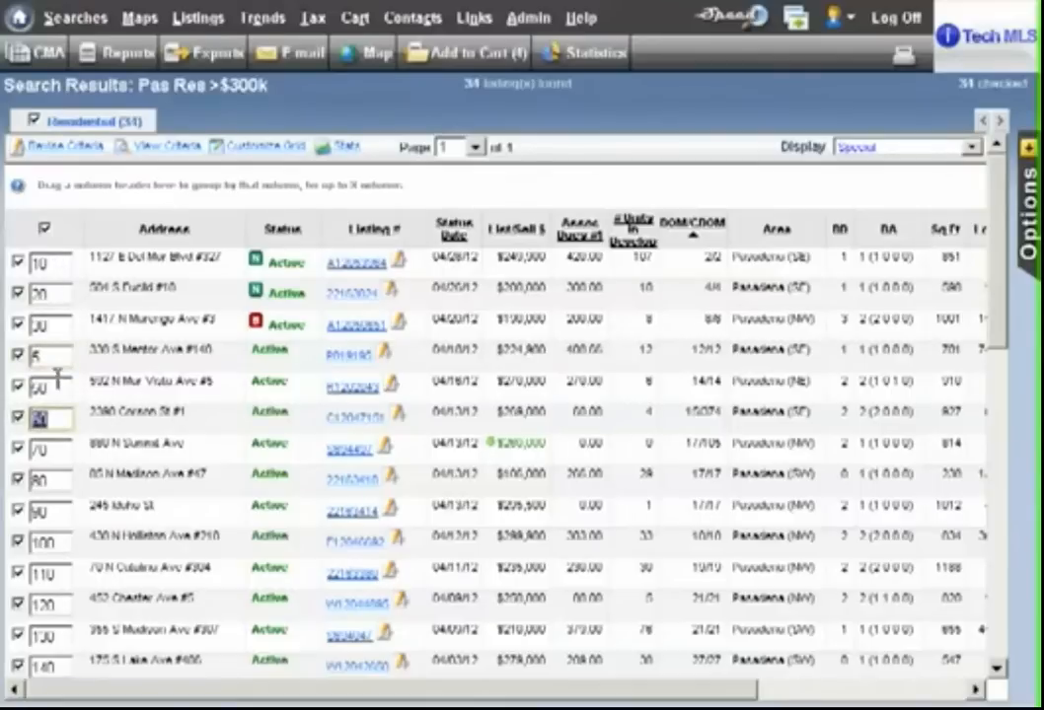
type("3")
left_click(55, 450)
key("BackSpace")
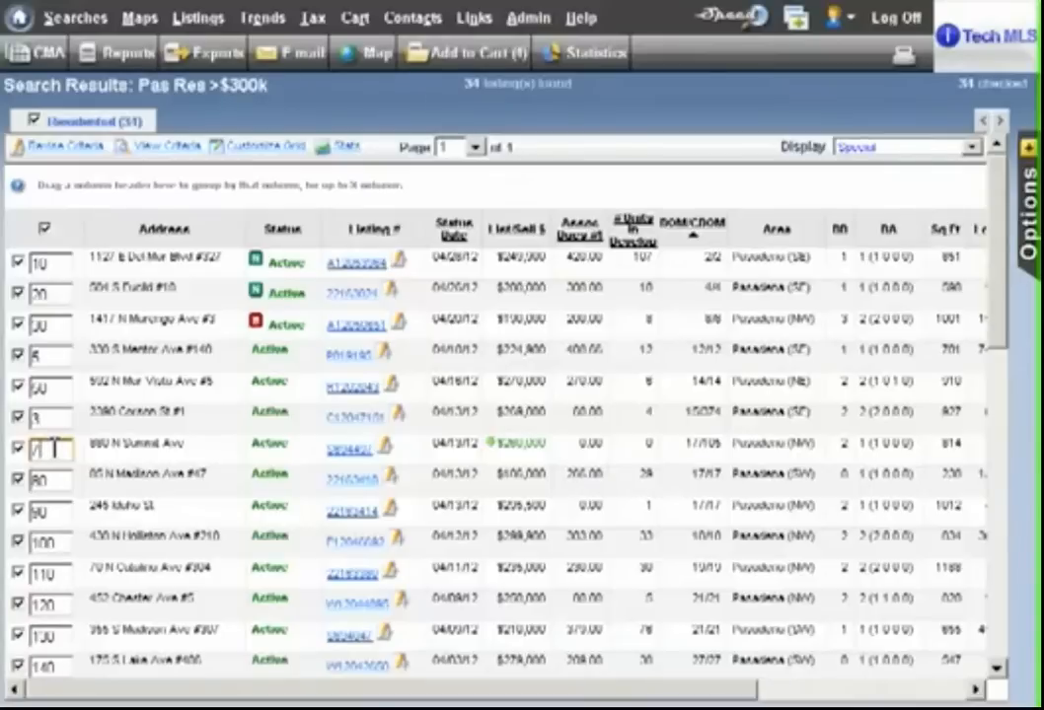
double_click(56, 483)
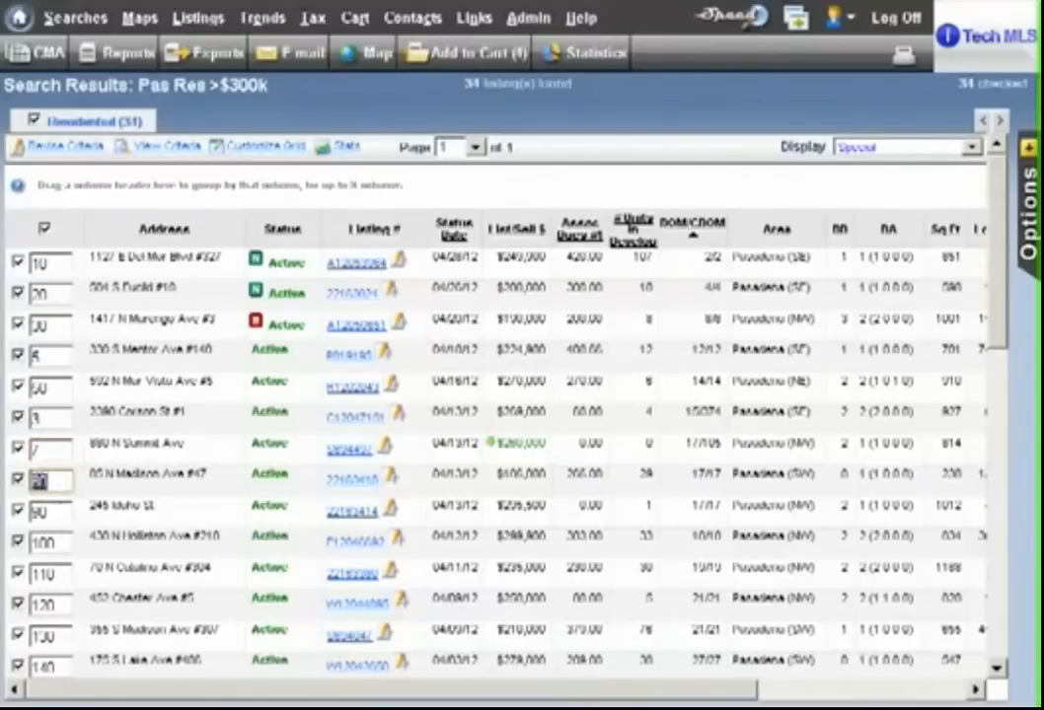
type("15")
left_click(1027, 311)
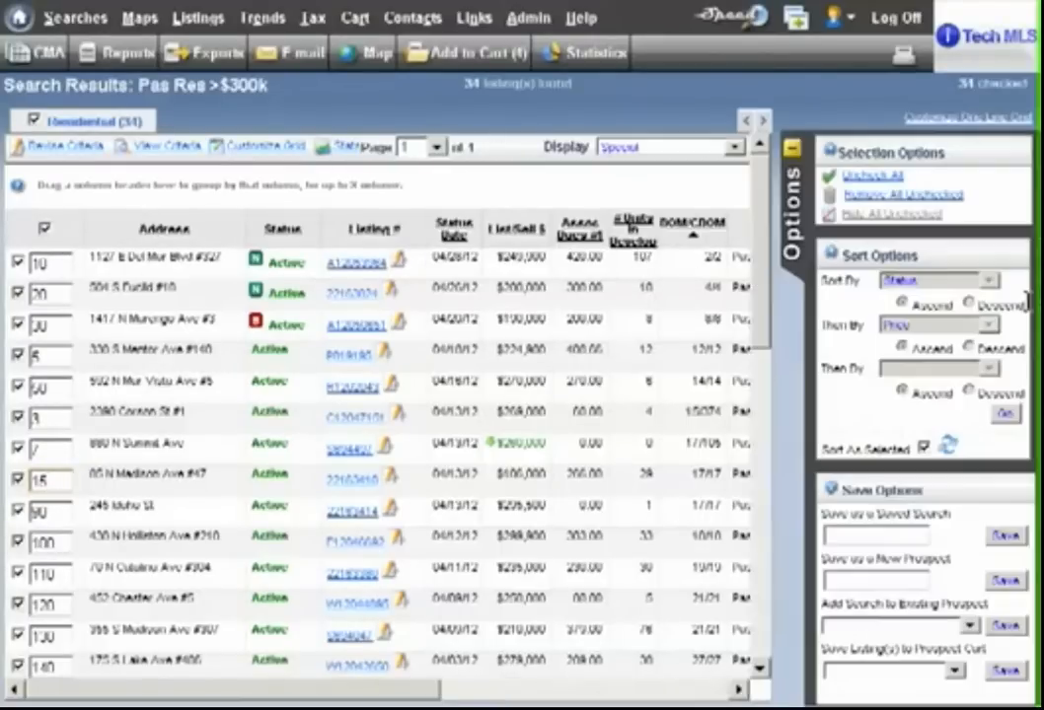
left_click(949, 447)
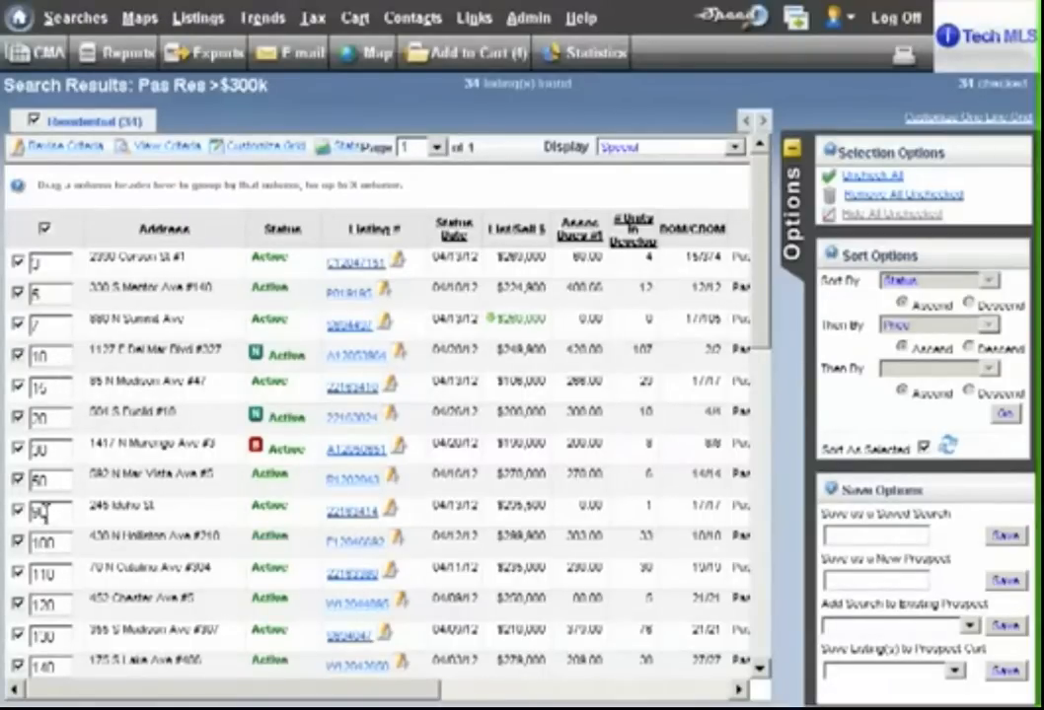
- Set the Idaho St listing's order number to 1 and the Chester Ave listing's to 2, and re-sort as selected
left_click_drag(49, 512, 10, 509)
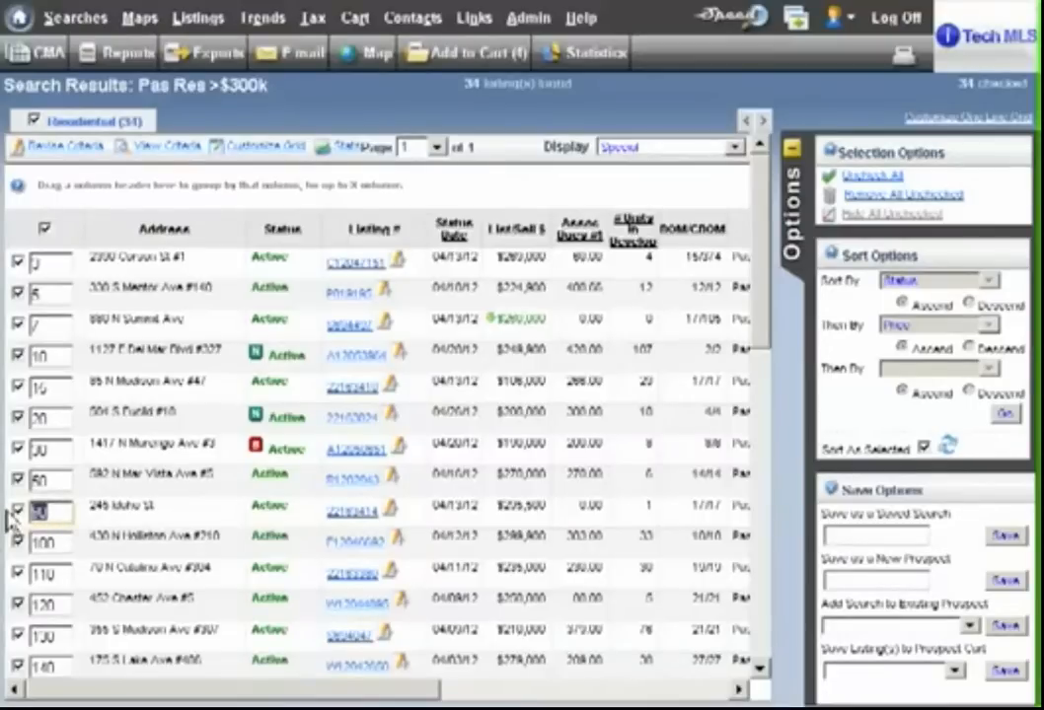
type("1")
left_click_drag(55, 604, 21, 599)
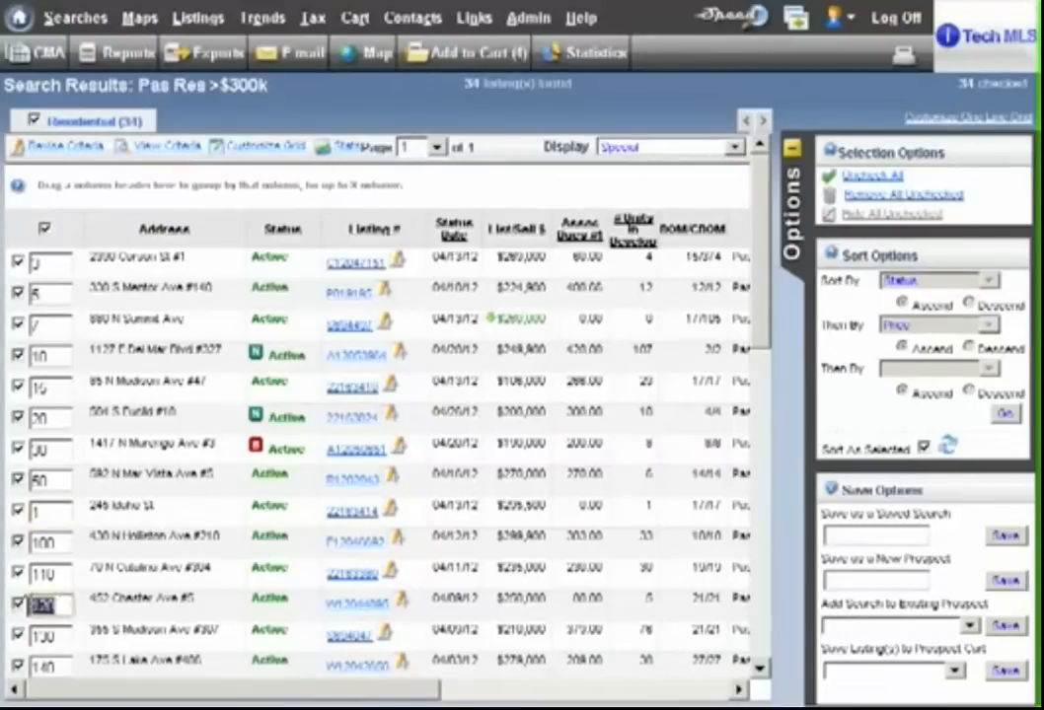
type("2")
left_click(945, 446)
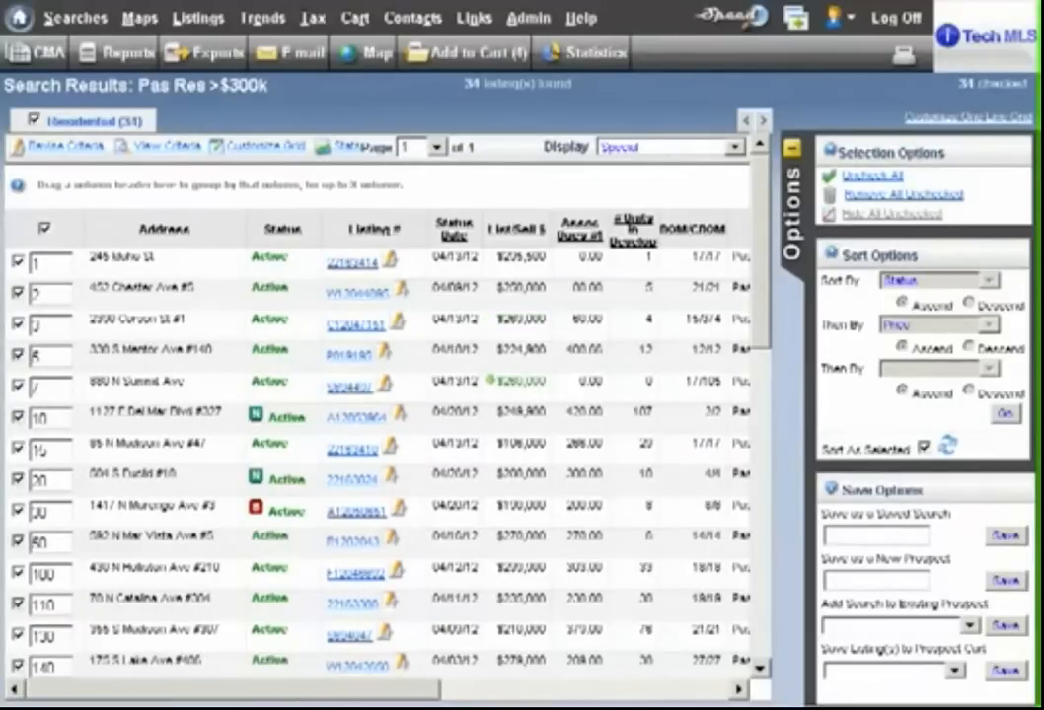
- Uncheck and recheck all listings to renumber them by tens in their current order
left_click(44, 230)
left_click(45, 229)
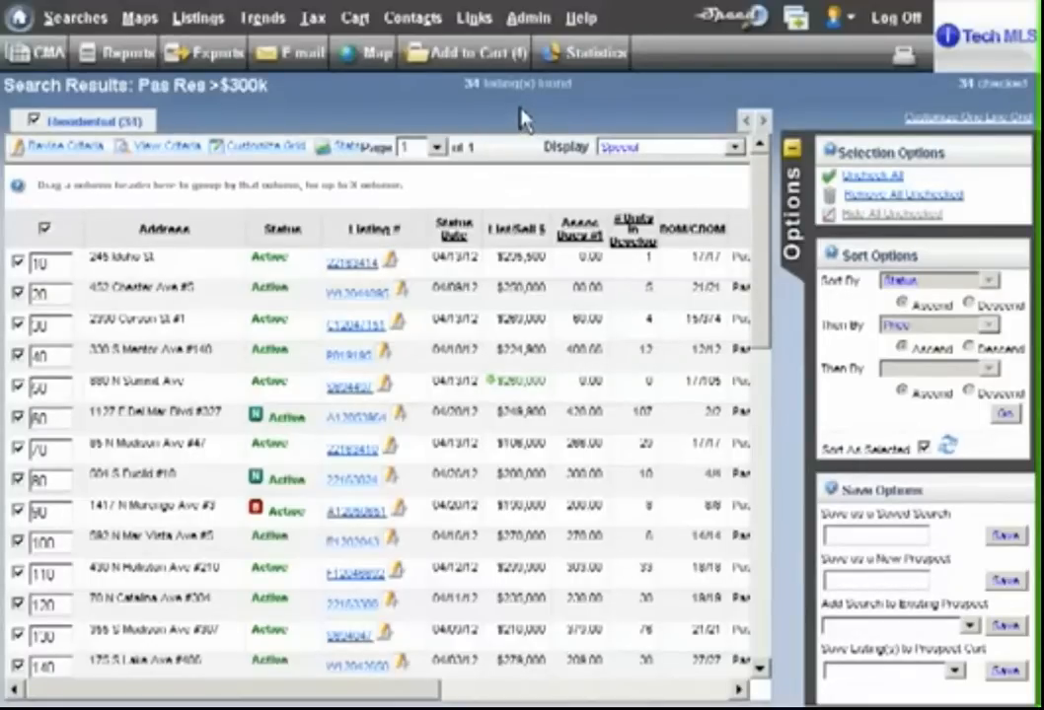
- Uncheck all listings and check only the N Marengo Ave #3, S Madison Ave and Chester Ave listings, in that order
left_click(44, 229)
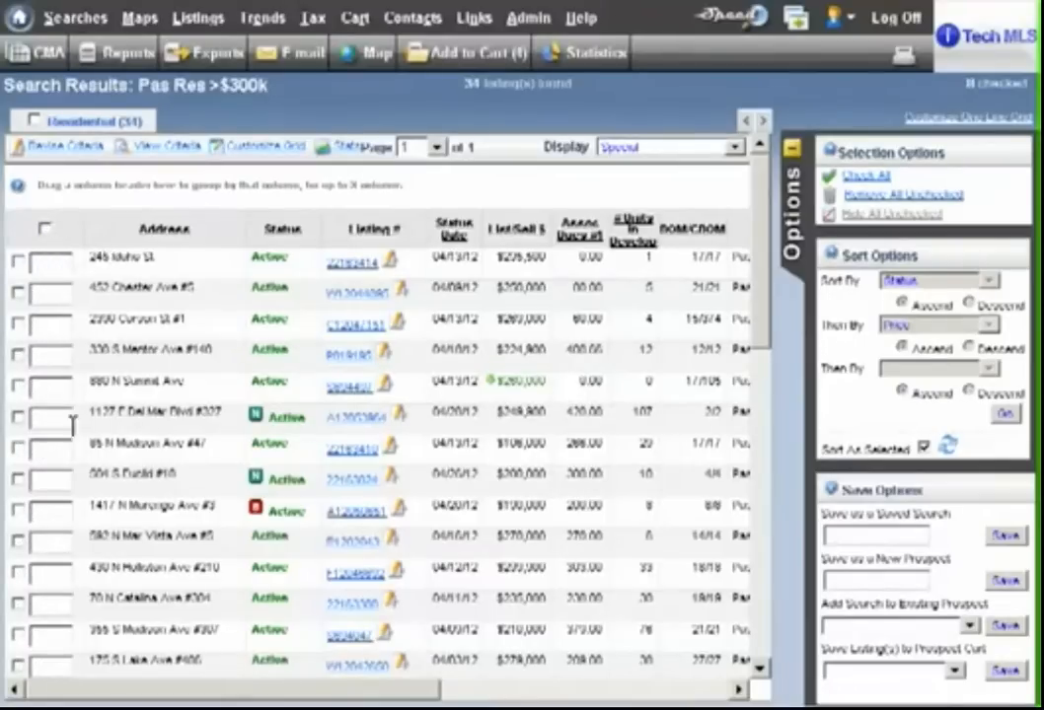
left_click(18, 511)
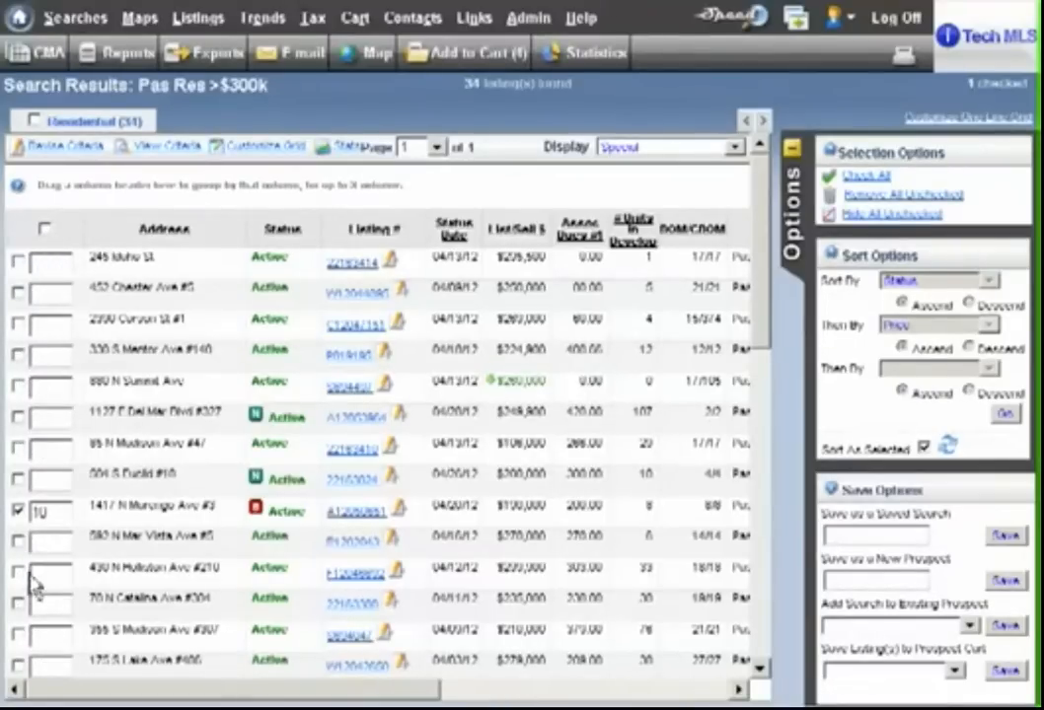
left_click(18, 634)
left_click(17, 292)
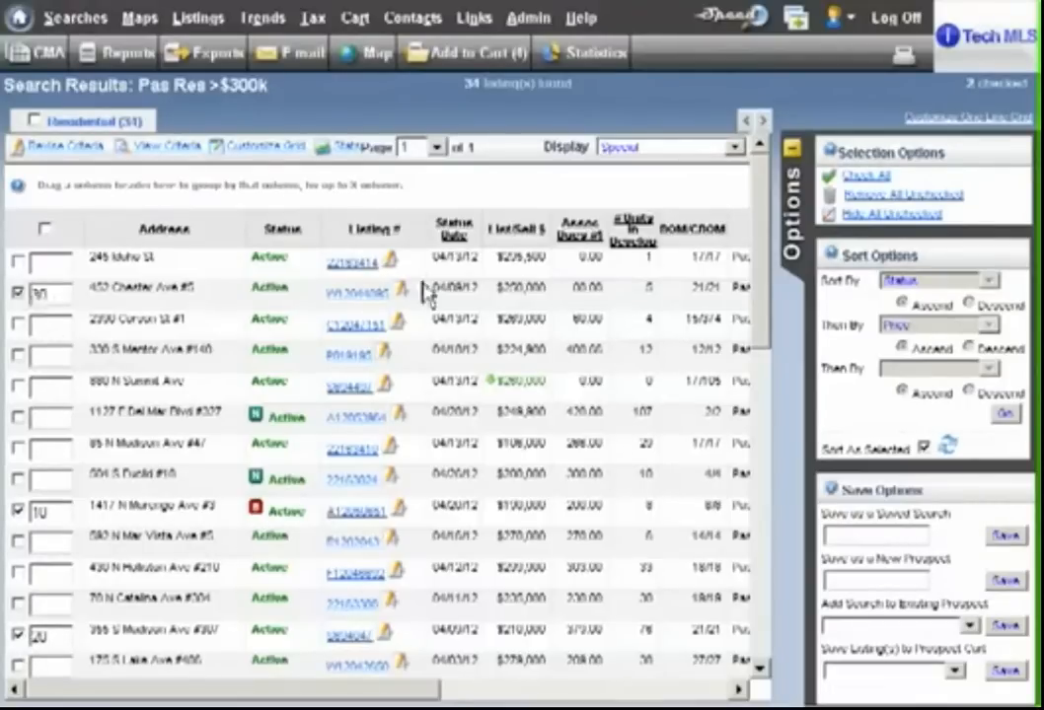
scroll(769, 289, "down", 10)
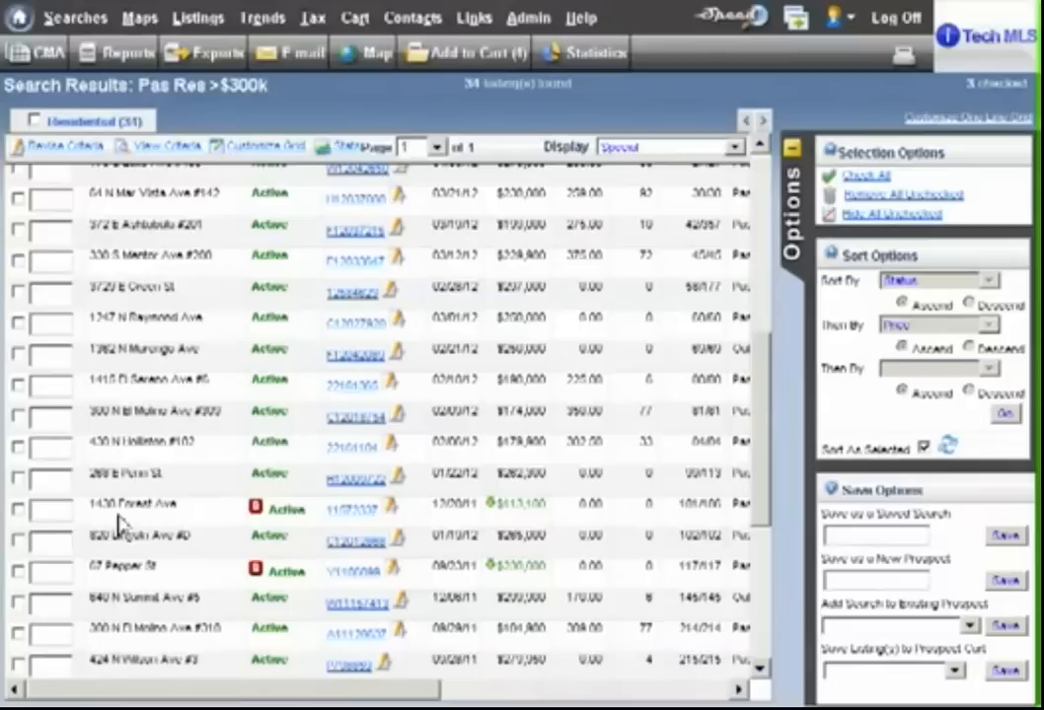
left_click(18, 510)
left_click(18, 634)
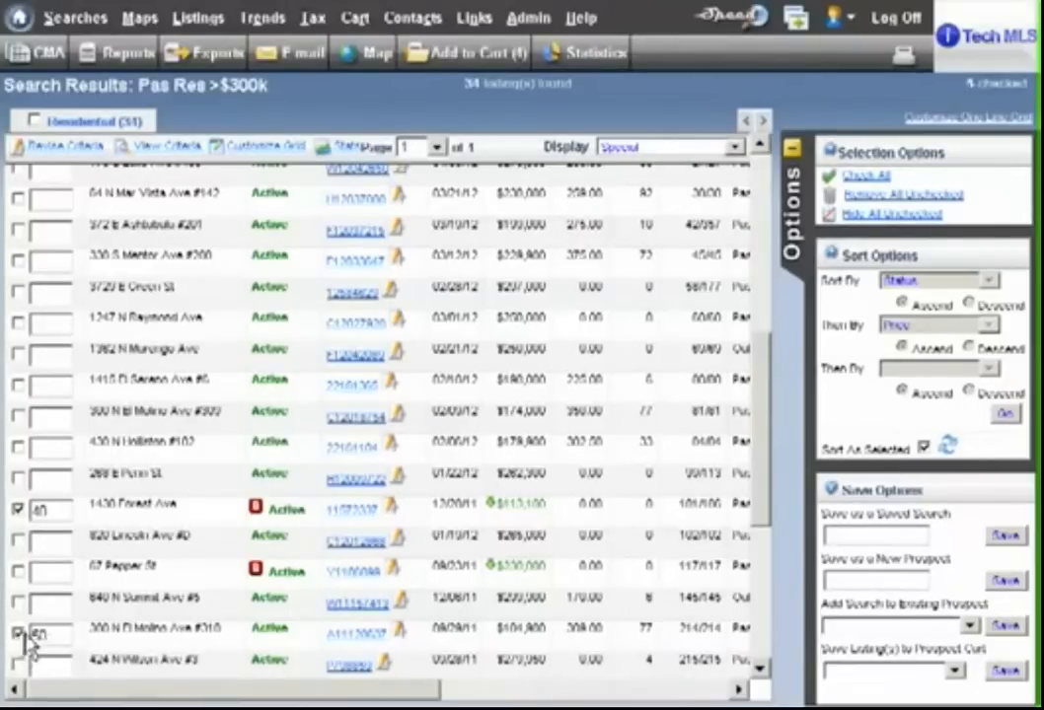
left_click(19, 291)
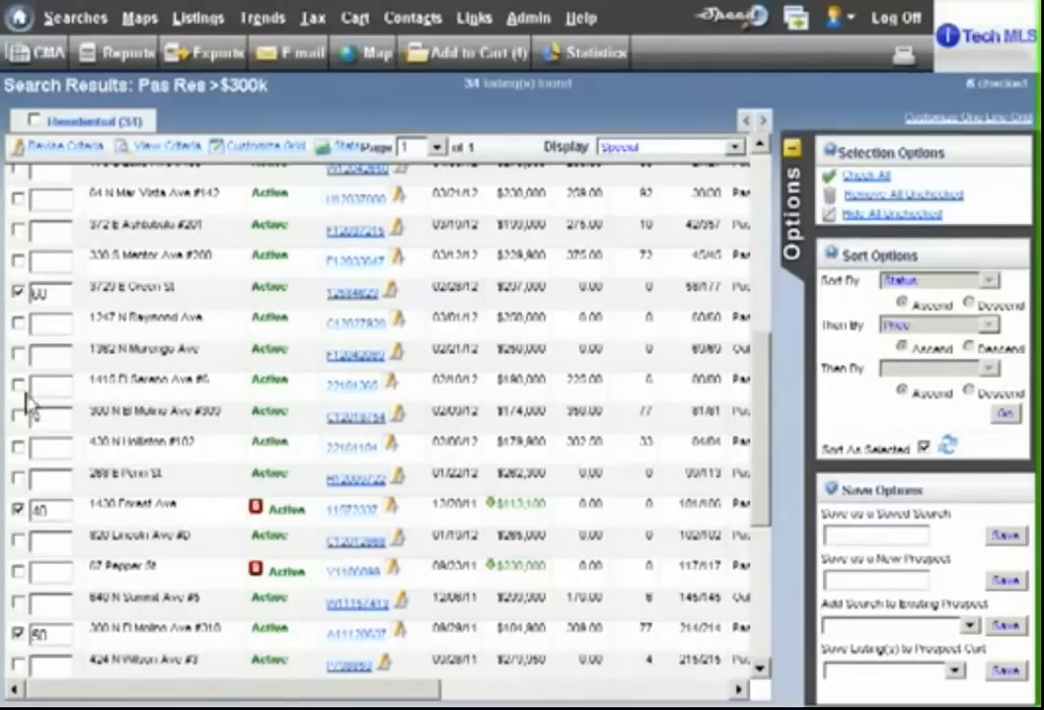
left_click(18, 384)
left_click(18, 664)
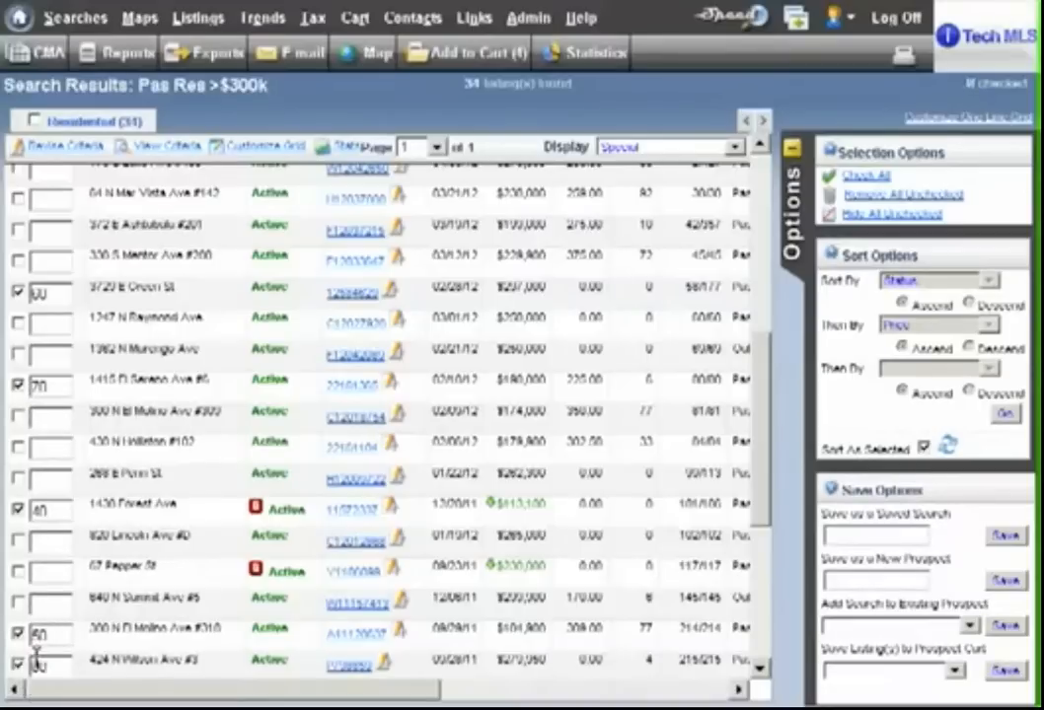
left_click_drag(760, 434, 761, 264)
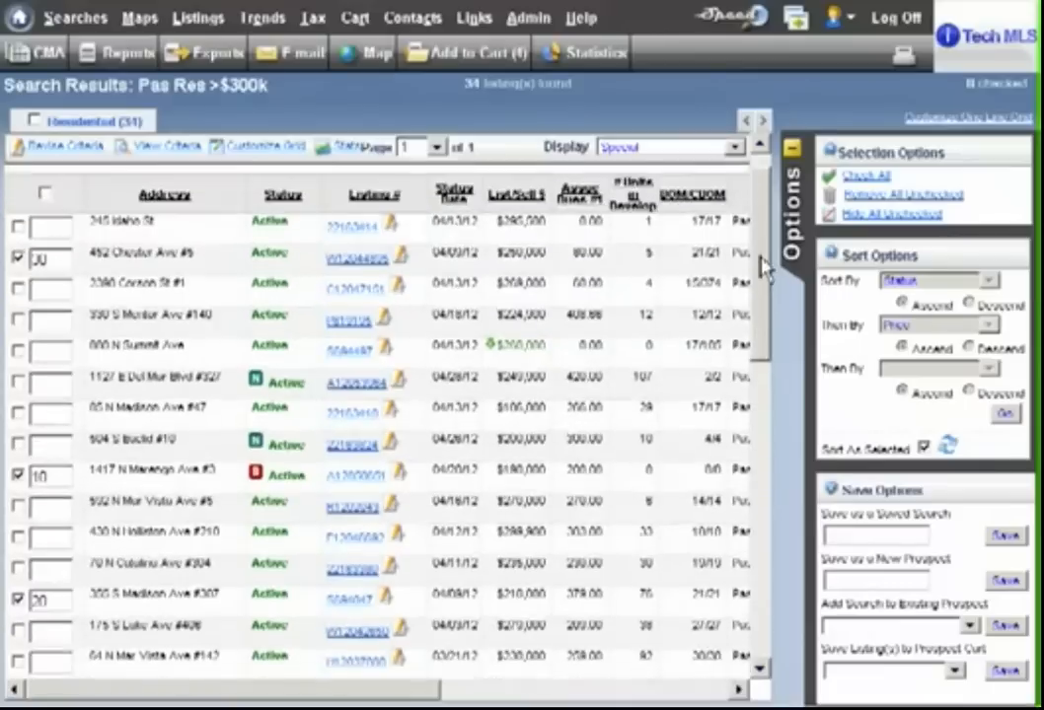
left_click(17, 335)
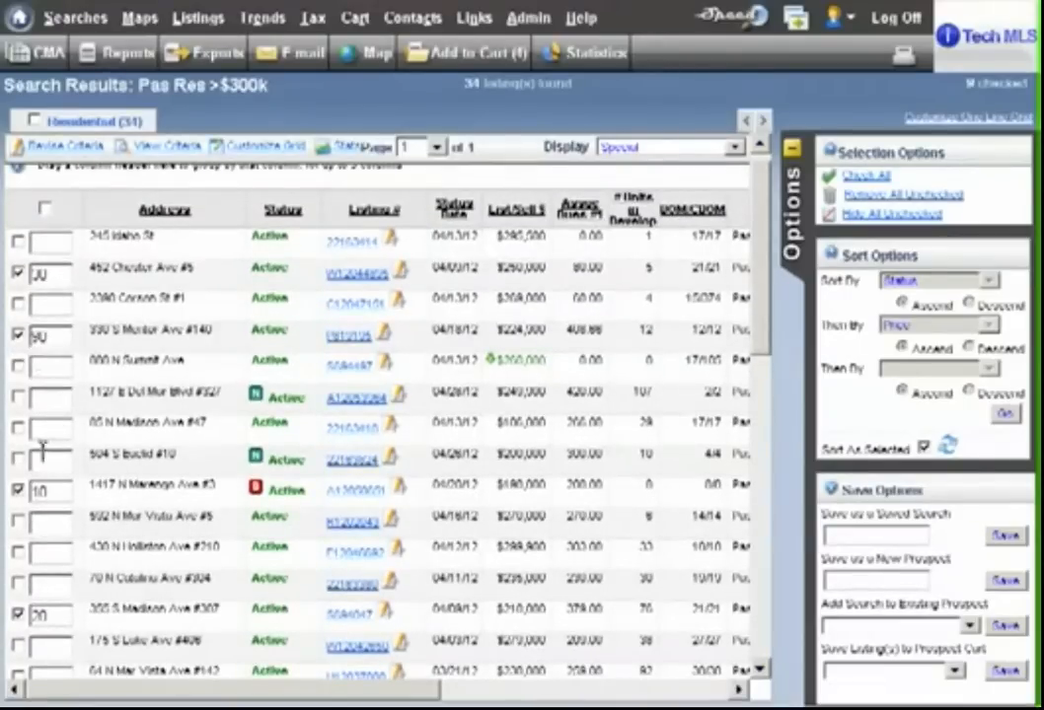
left_click(19, 459)
left_click(947, 448)
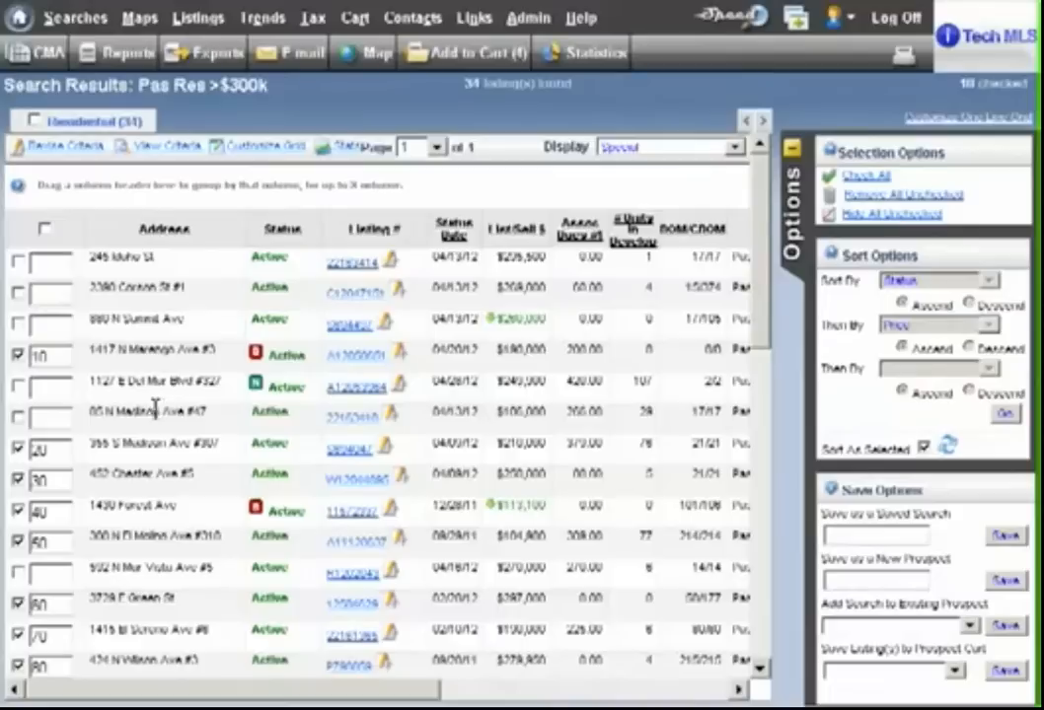
- Hide all unchecked listings and open the list of available reports for the selected ones
left_click(877, 225)
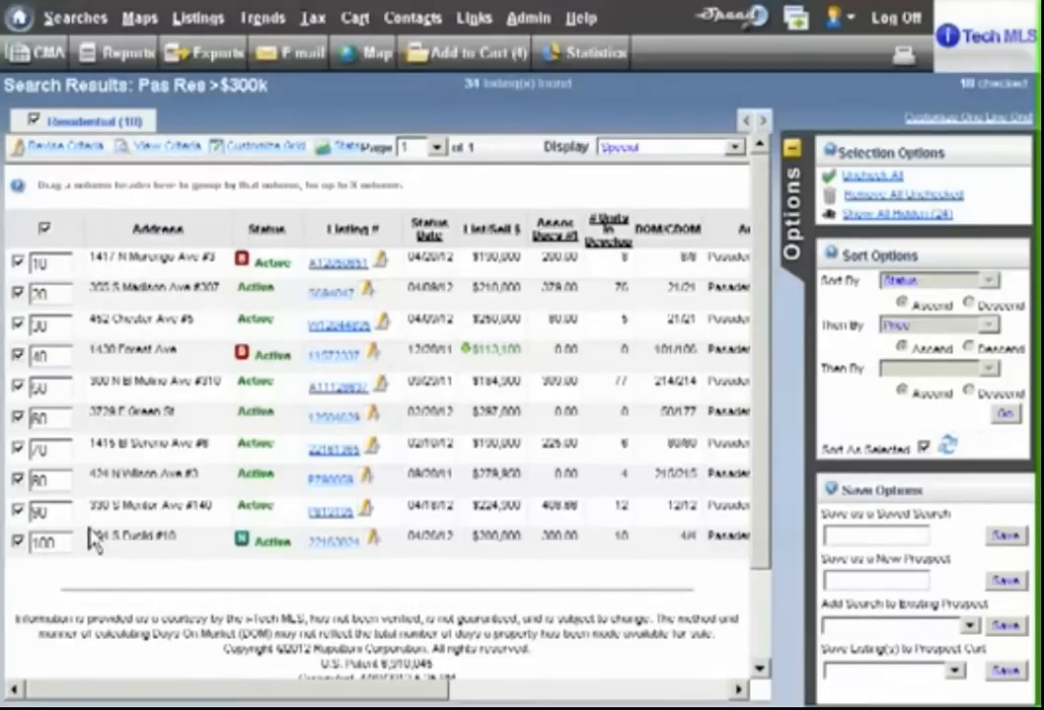
left_click(119, 55)
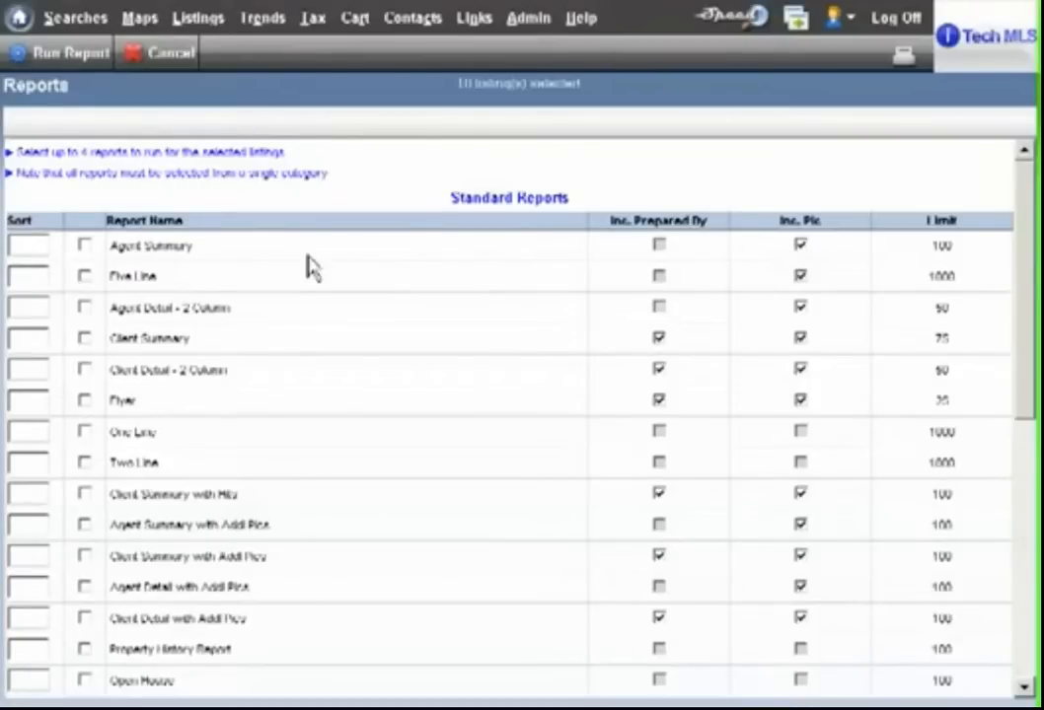
left_click_drag(1020, 170, 1025, 303)
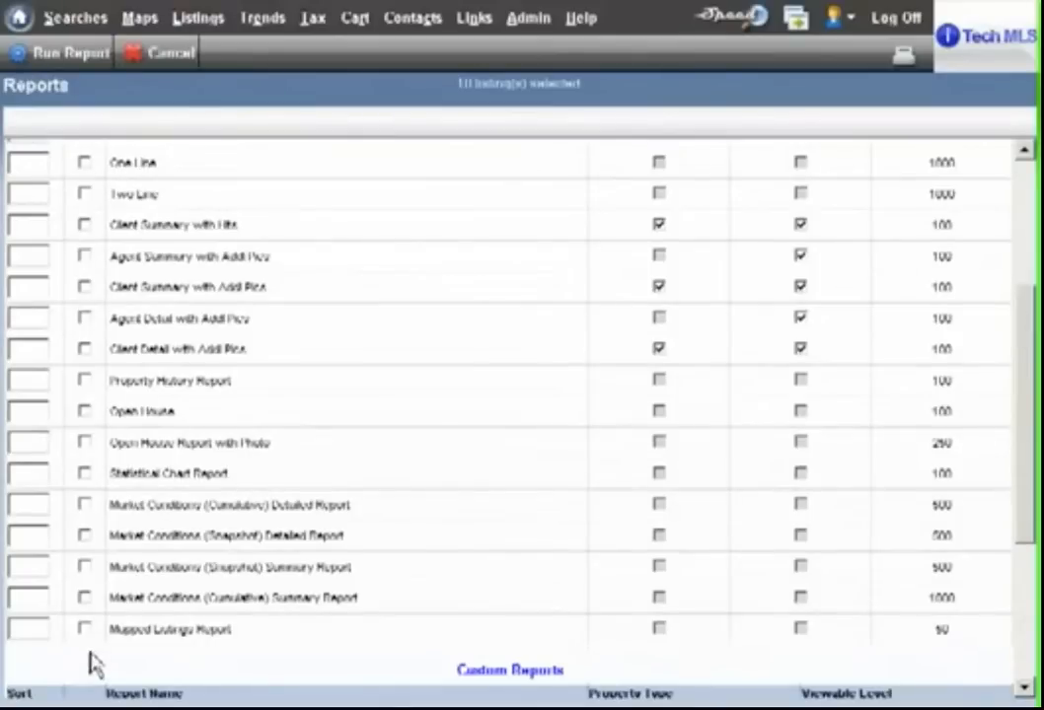
- Run the Mapped Listings Report and Client Summary report for the selected listings, review the output and close it
left_click(85, 629)
scroll(252, 387, "up", 10)
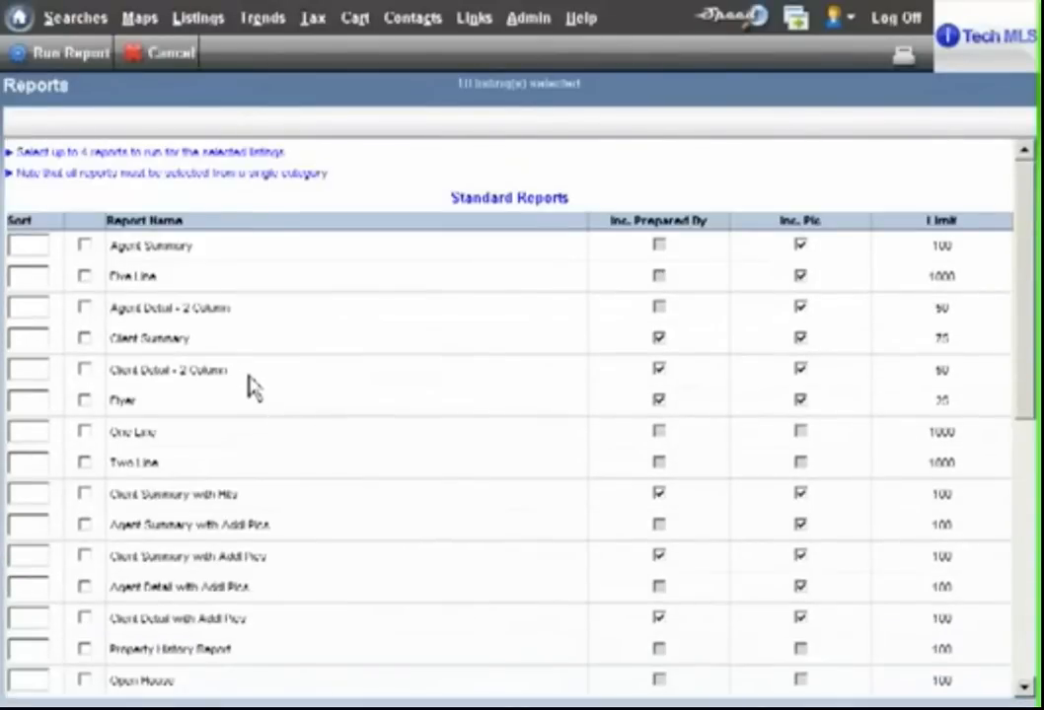
left_click(85, 338)
left_click(81, 58)
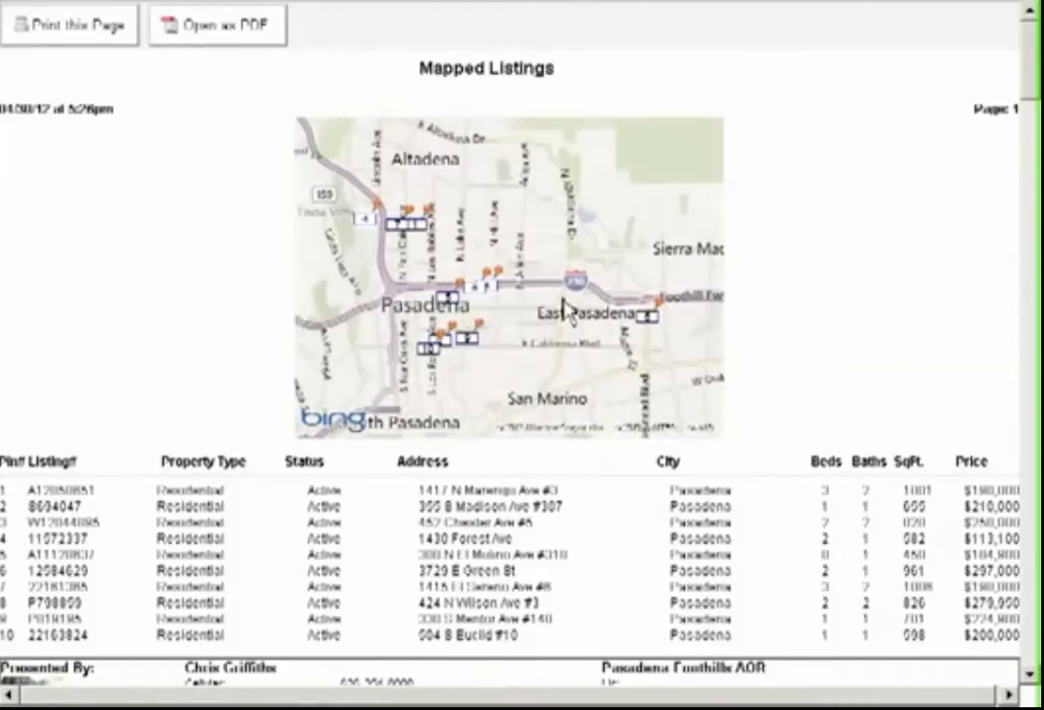
scroll(564, 312, "down", 10)
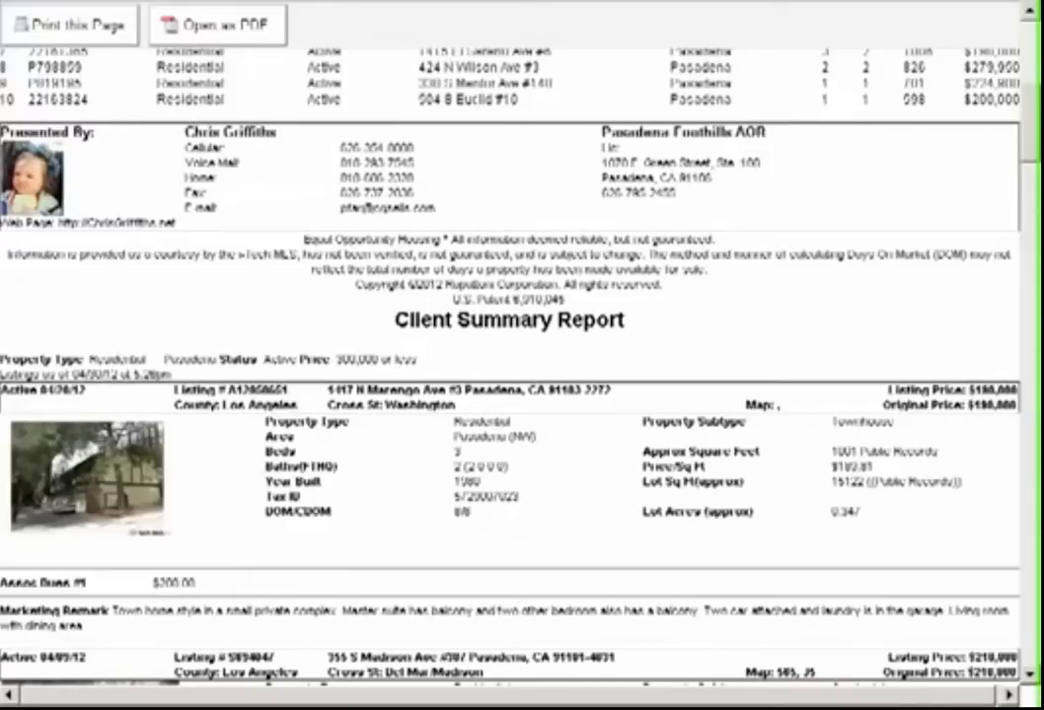
key("ctrl+w")
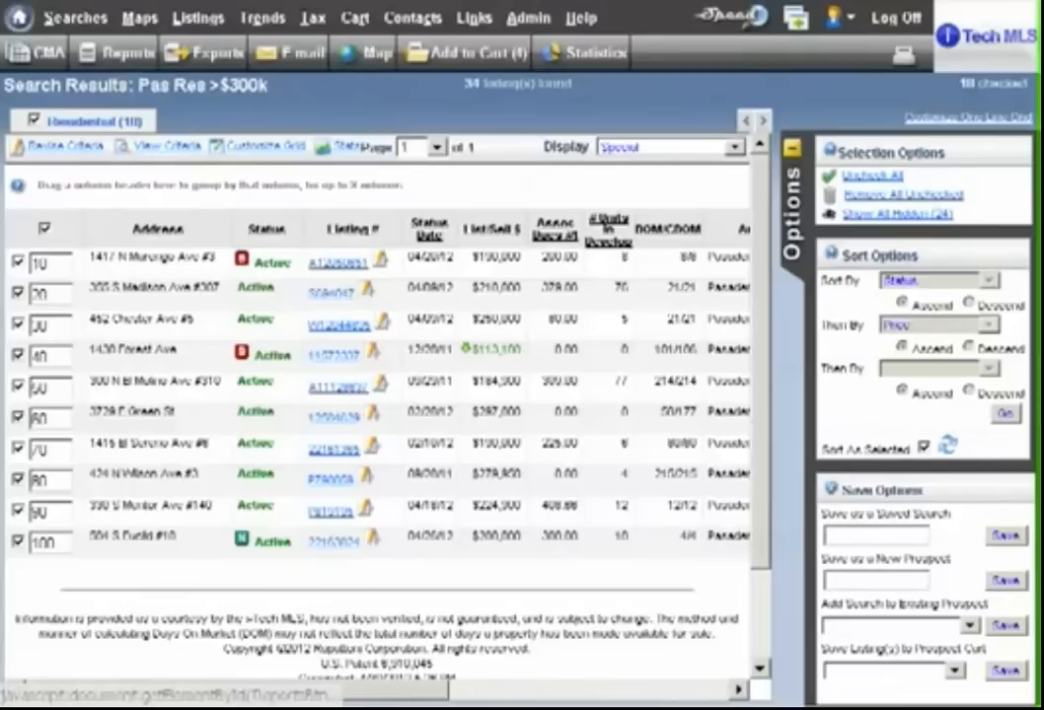
- Start an e-mail of the selected listings using the Client Summary with Addl Pics report and fill in the recipient and copy addresses
left_click(304, 61)
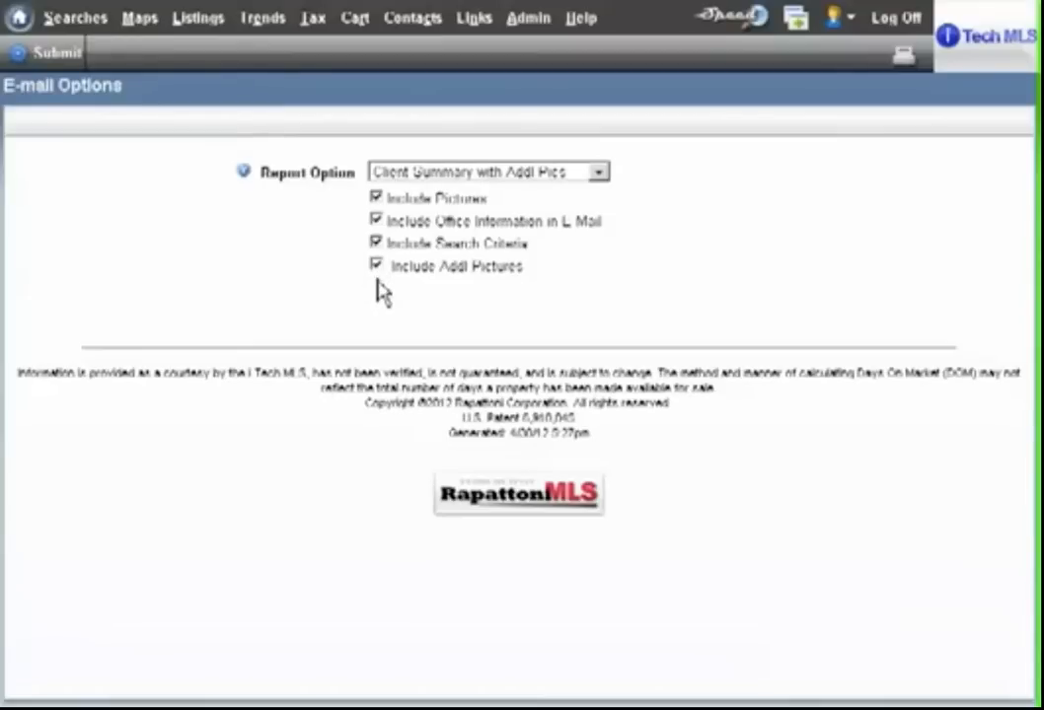
left_click(63, 52)
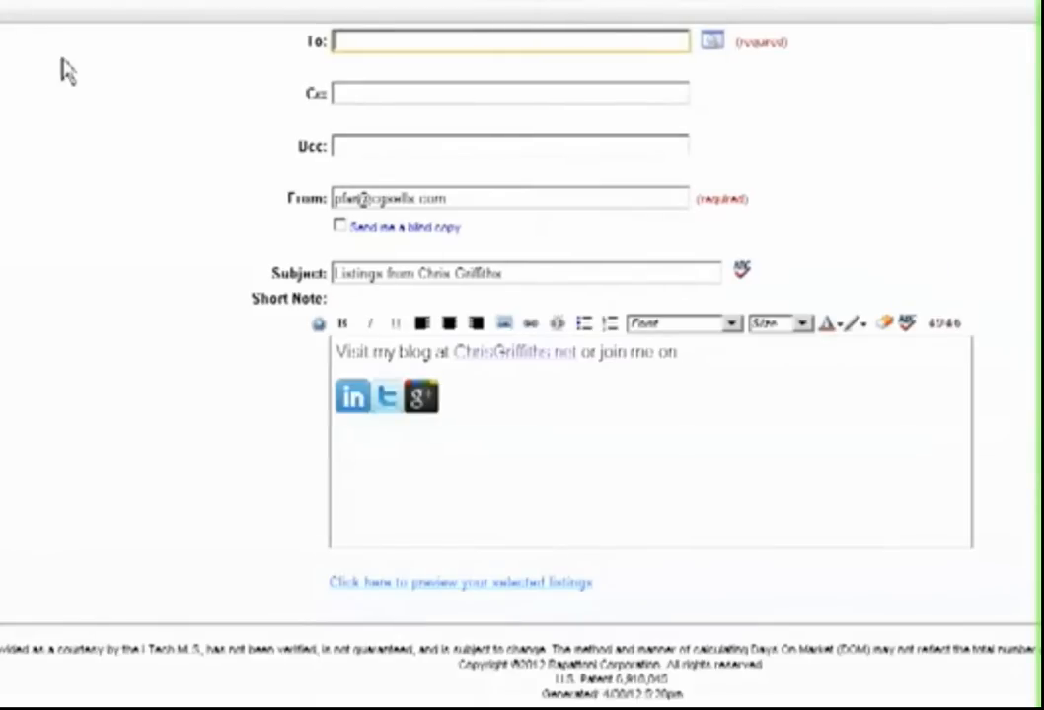
type("cg")
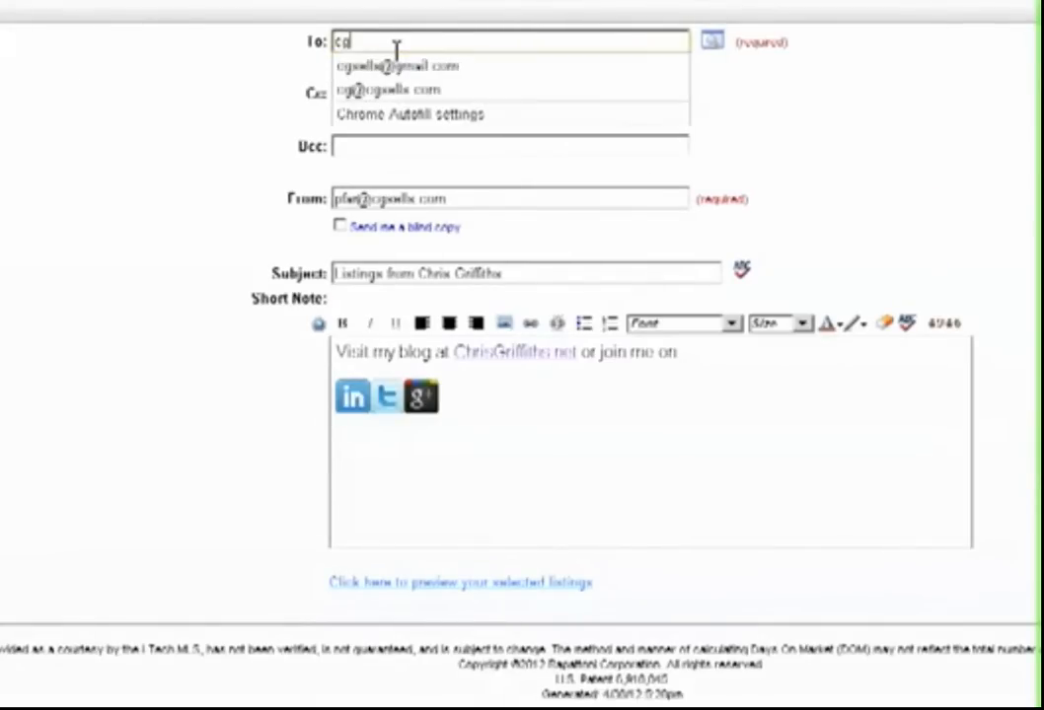
left_click(407, 67)
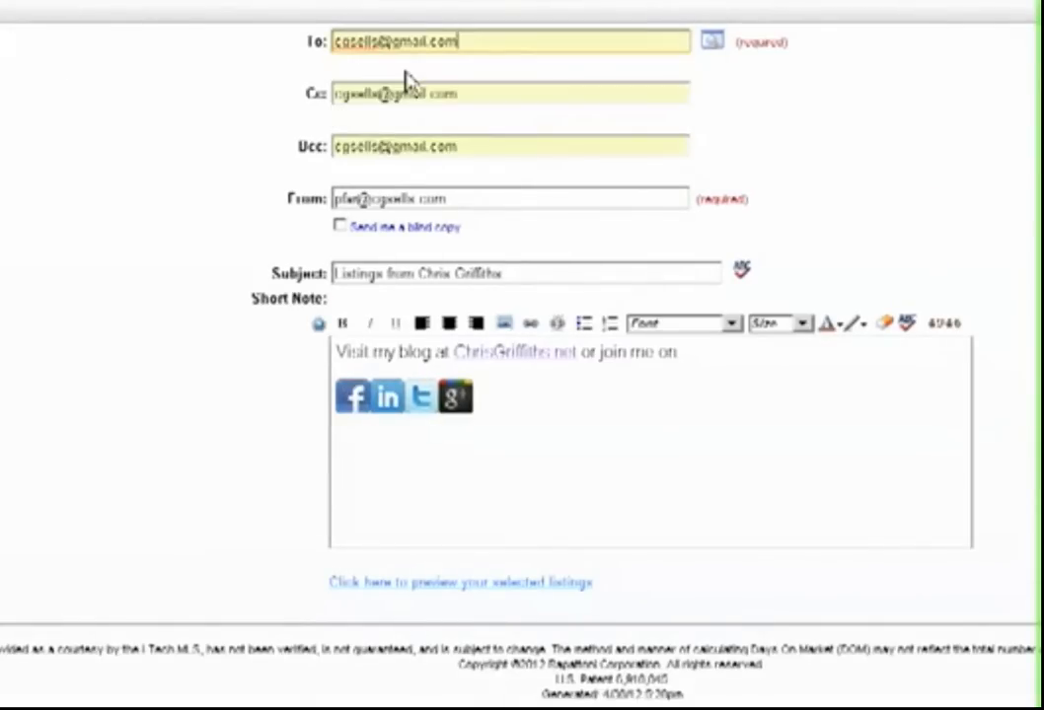
- Replace the main recipient with the other saved e-mail address, leaving the copy fields as they are
left_click_drag(492, 44, 273, 58)
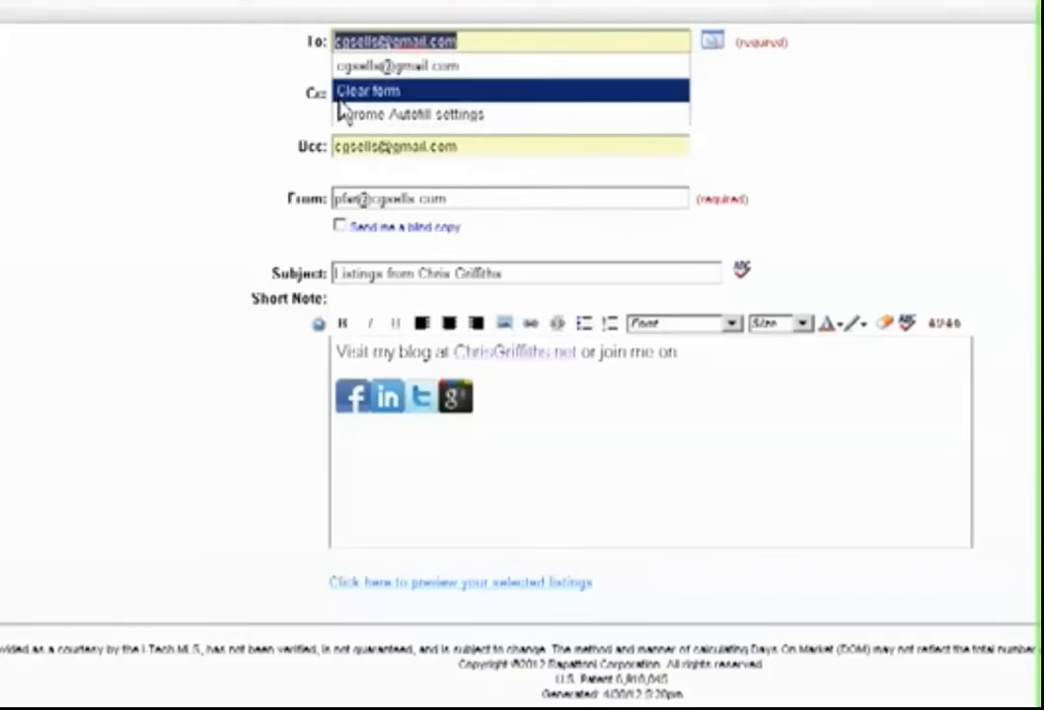
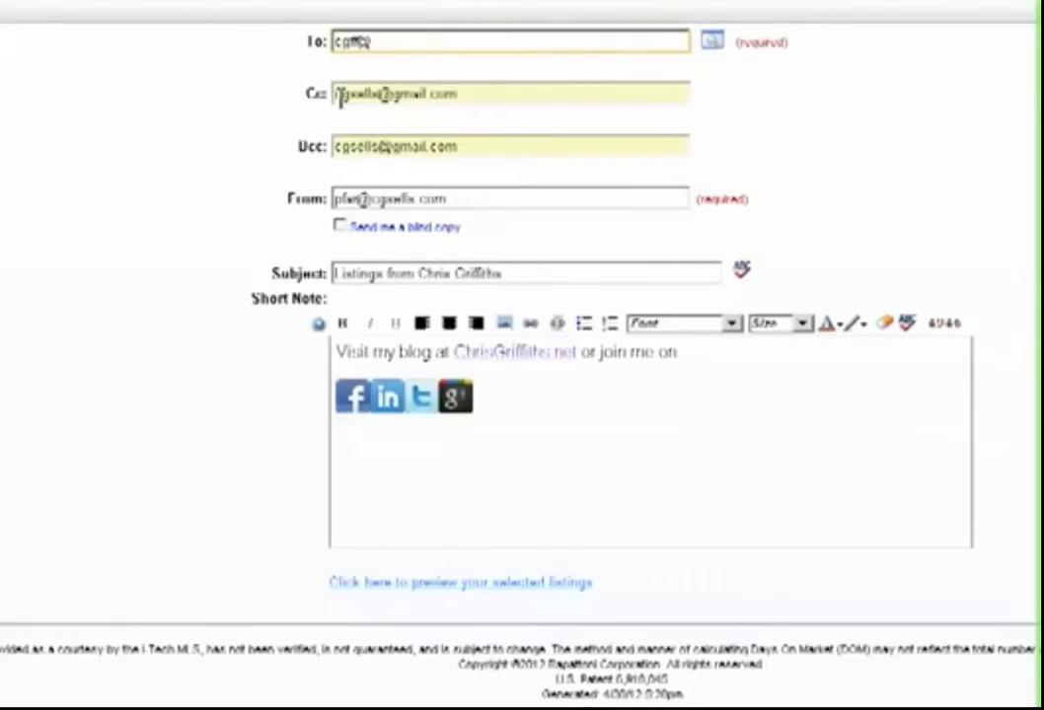
key("BackSpace")
key("BackSpace")
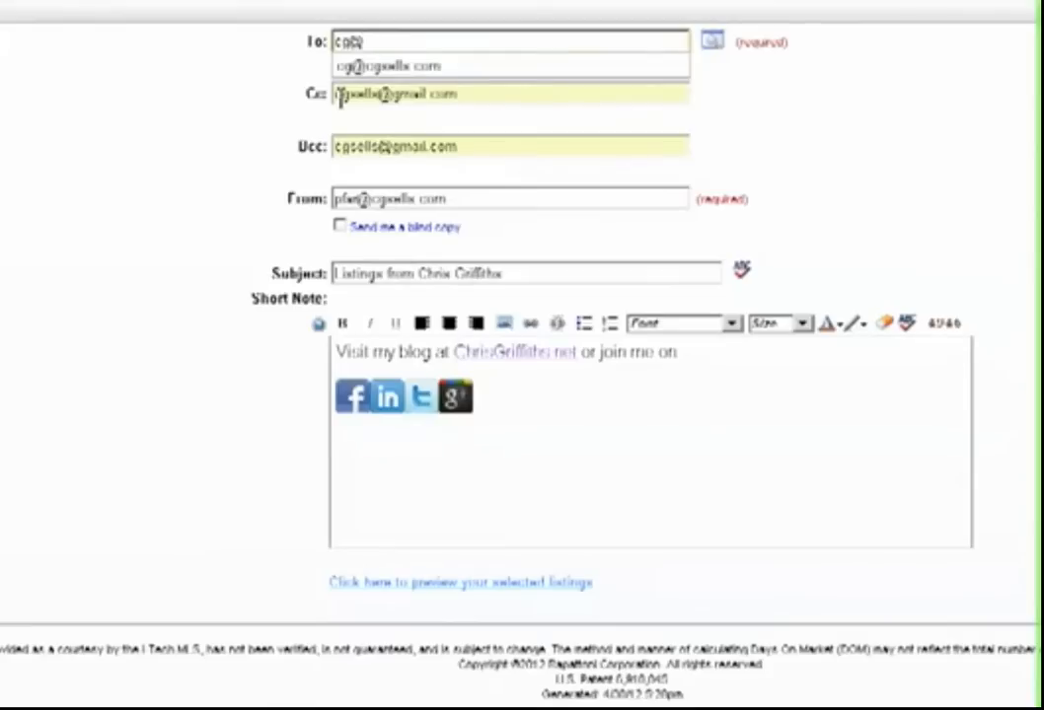
left_click(341, 65)
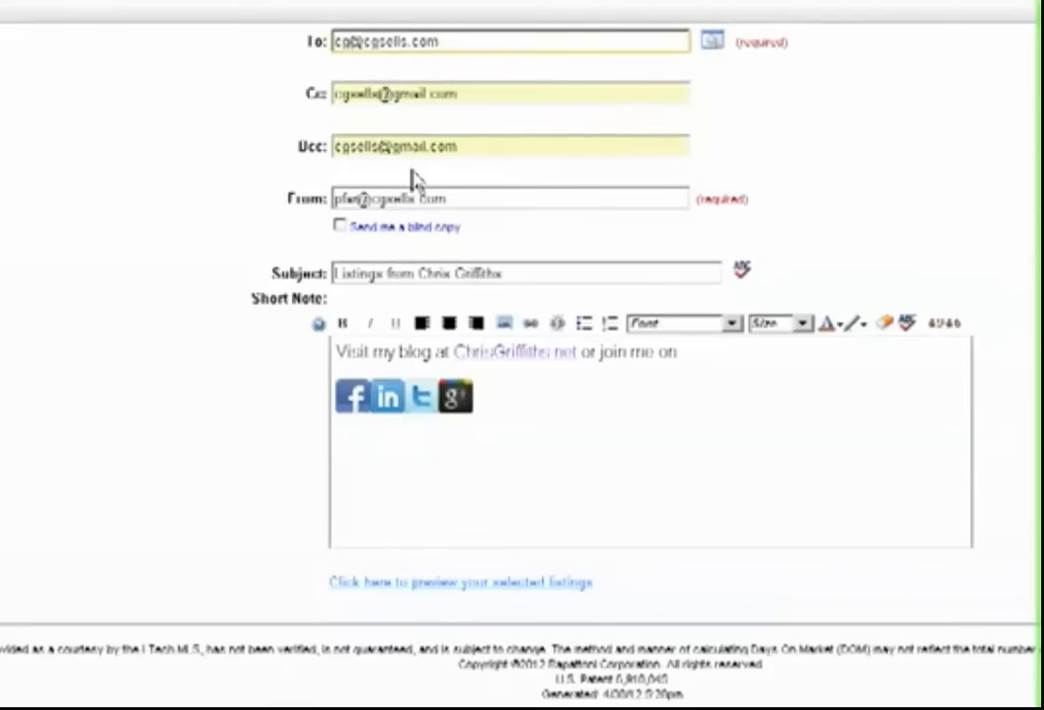
- Change the start of the e-mail subject to "Special listings", keeping the sender's name after it
left_click(337, 273)
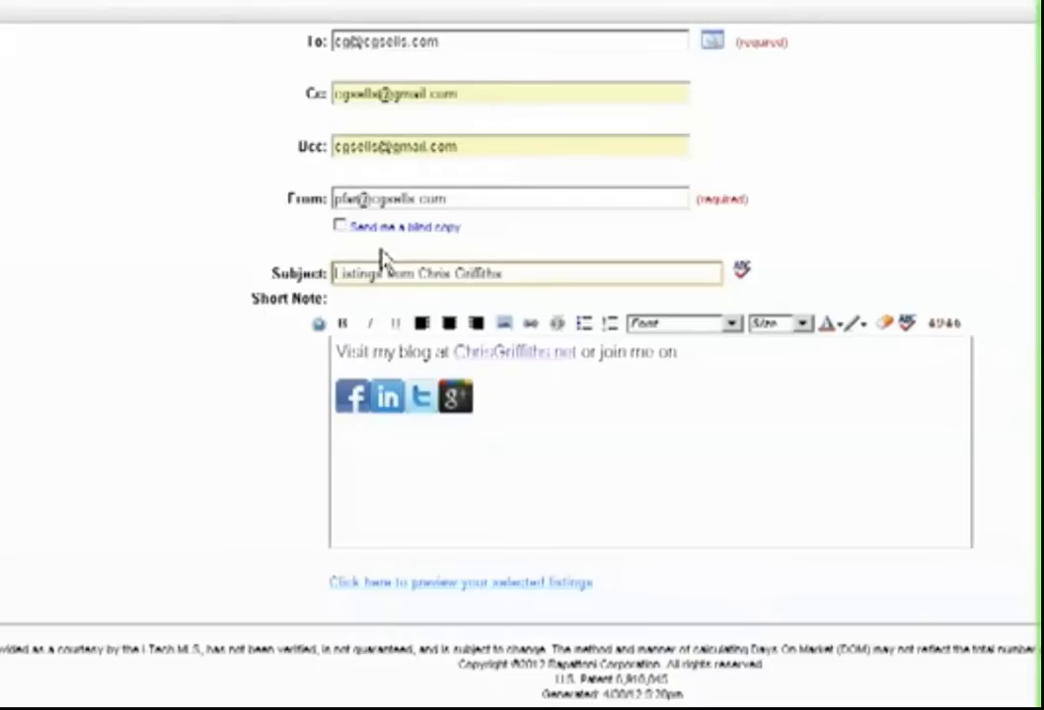
type("Special")
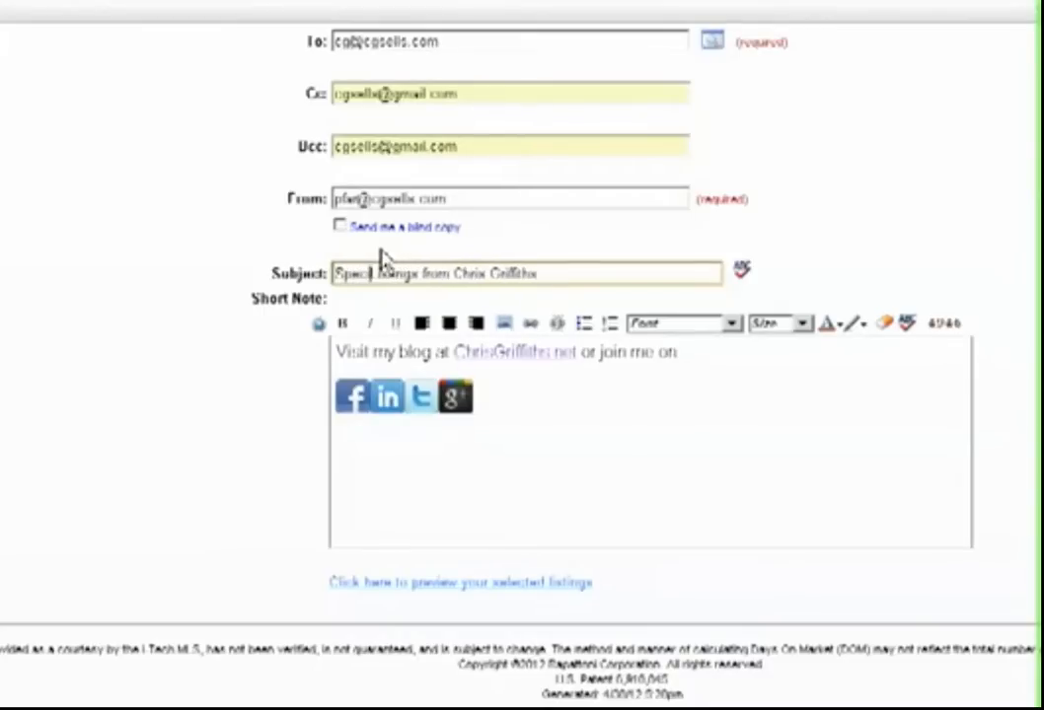
key("Delete")
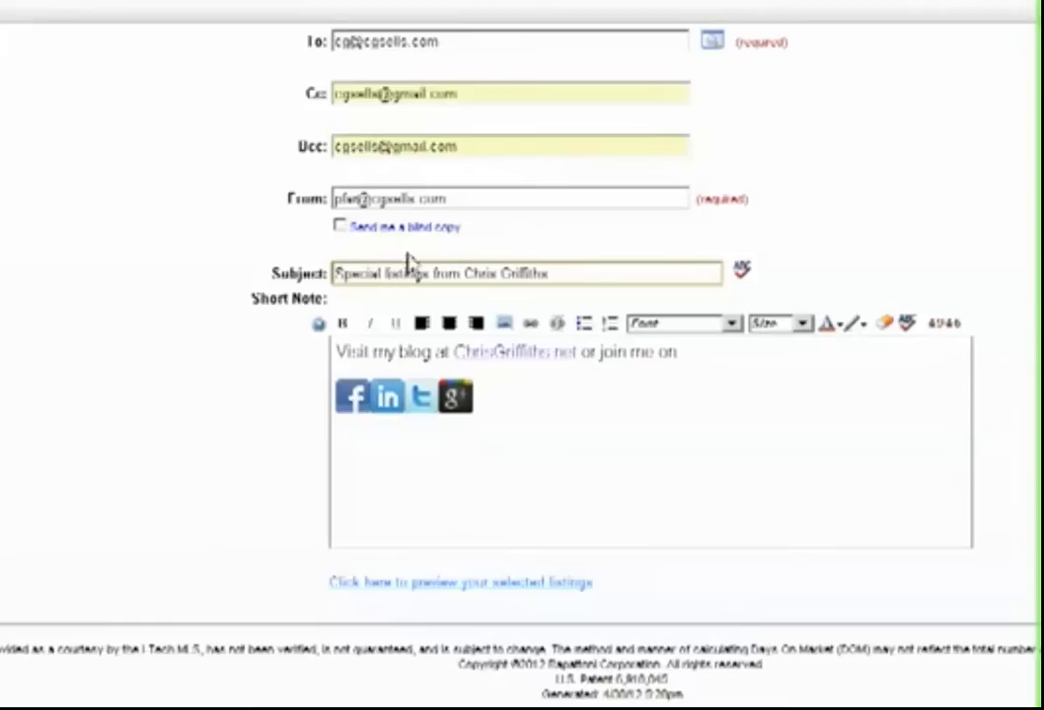
- Add "The quick brown fox..." above the blog line in the short note and send the e-mail
left_click(340, 350)
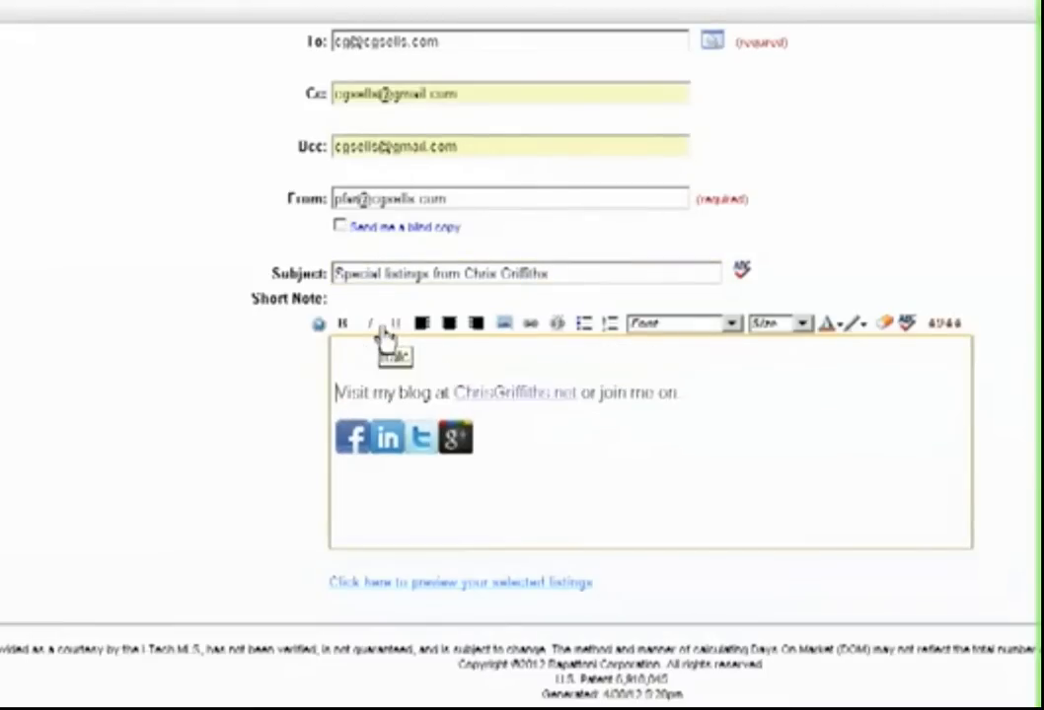
type("The quick brown")
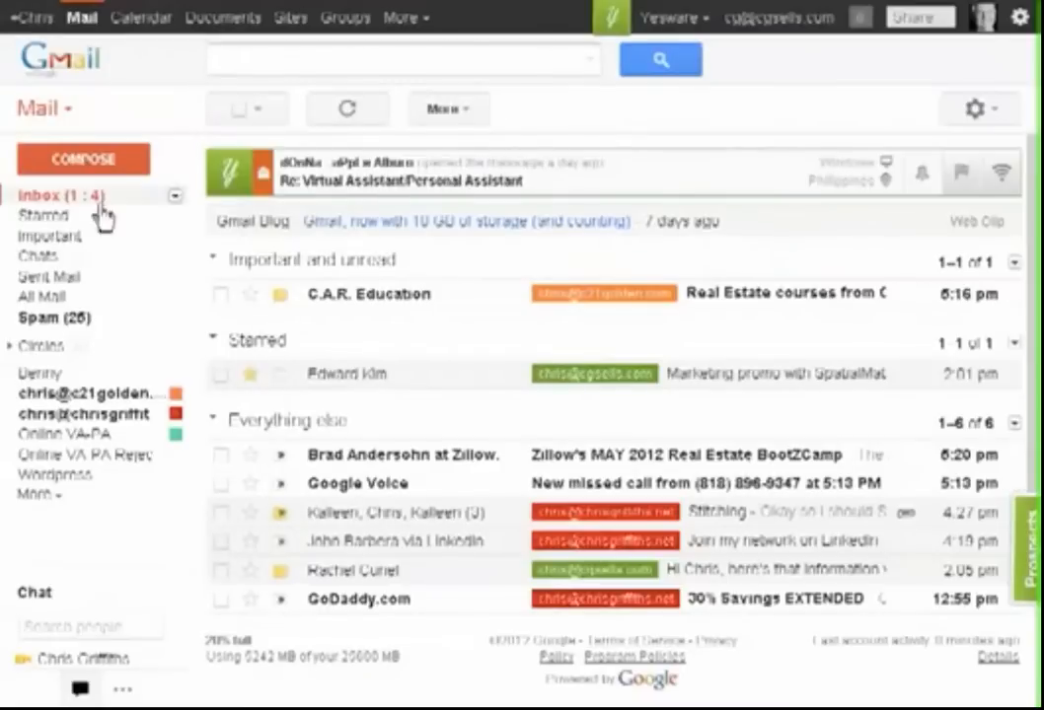
- Switch to Gmail, look through the full label list for the sent listings and refresh the mailbox
left_click(45, 496)
scroll(117, 443, "down", 3)
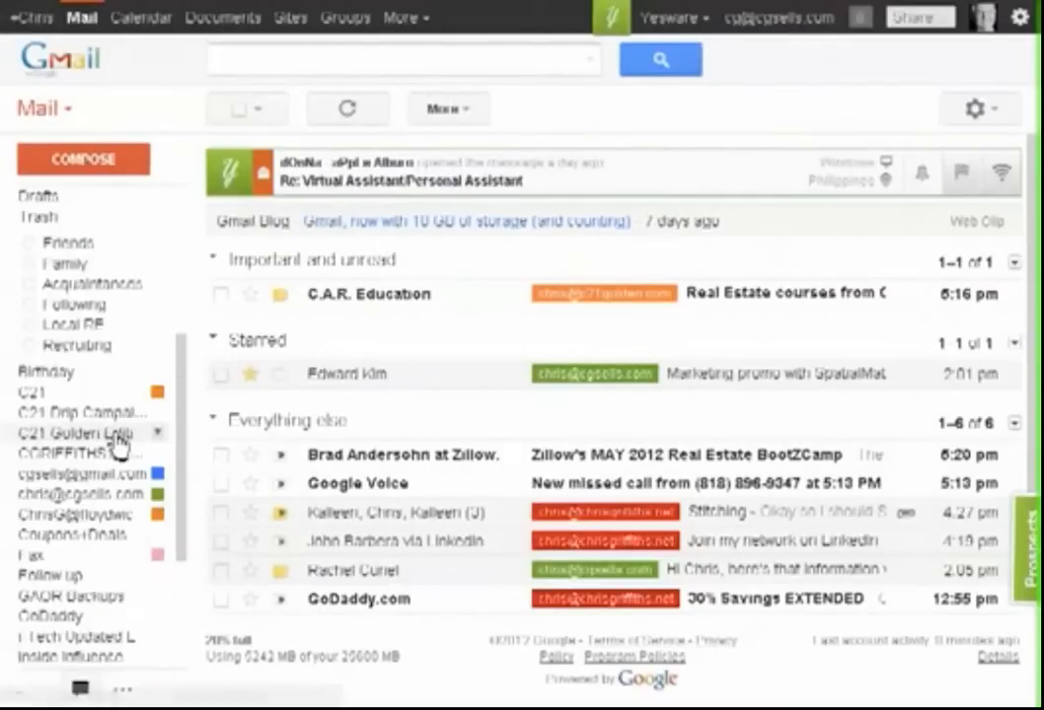
scroll(117, 443, "up", 3)
scroll(117, 442, "down", 3)
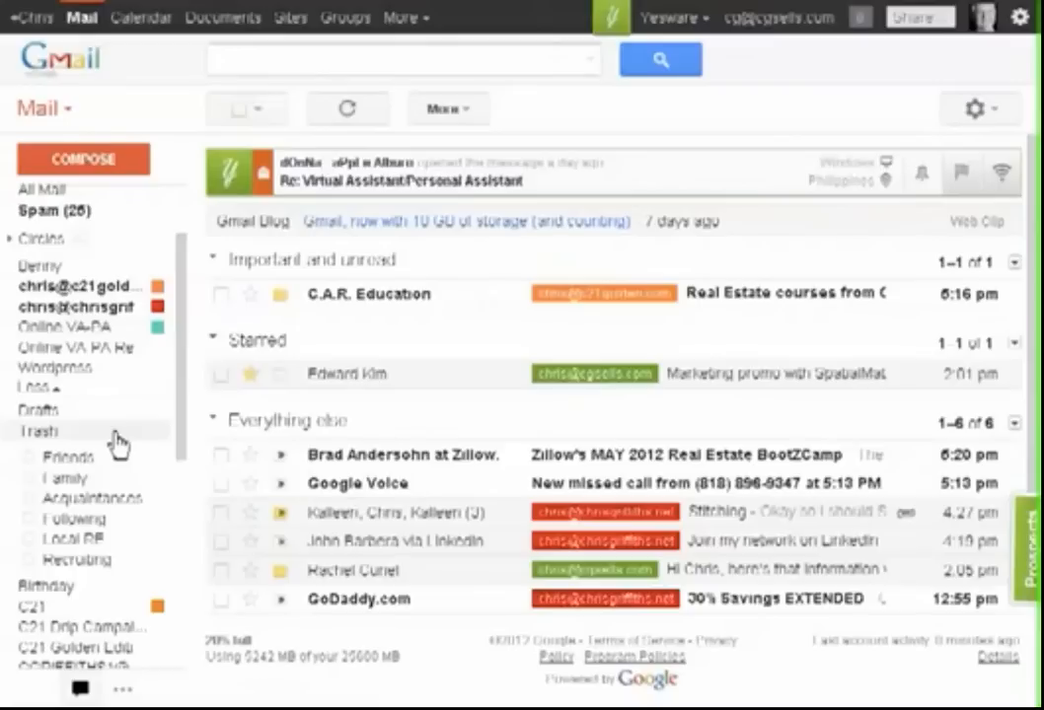
scroll(116, 443, "up", 3)
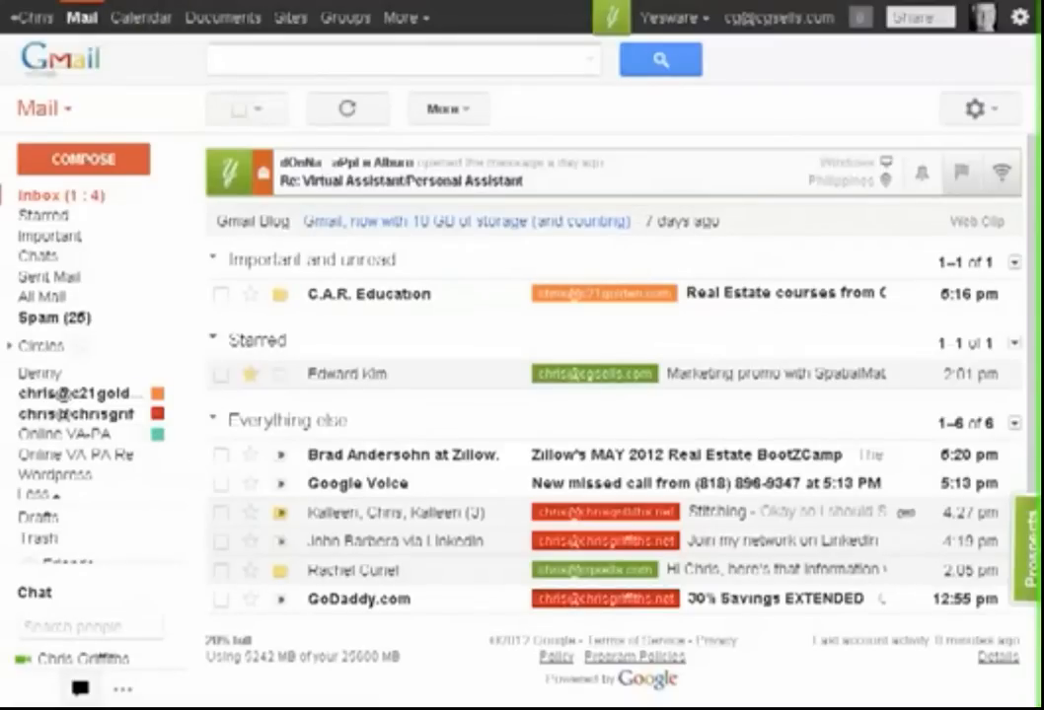
key("F5")
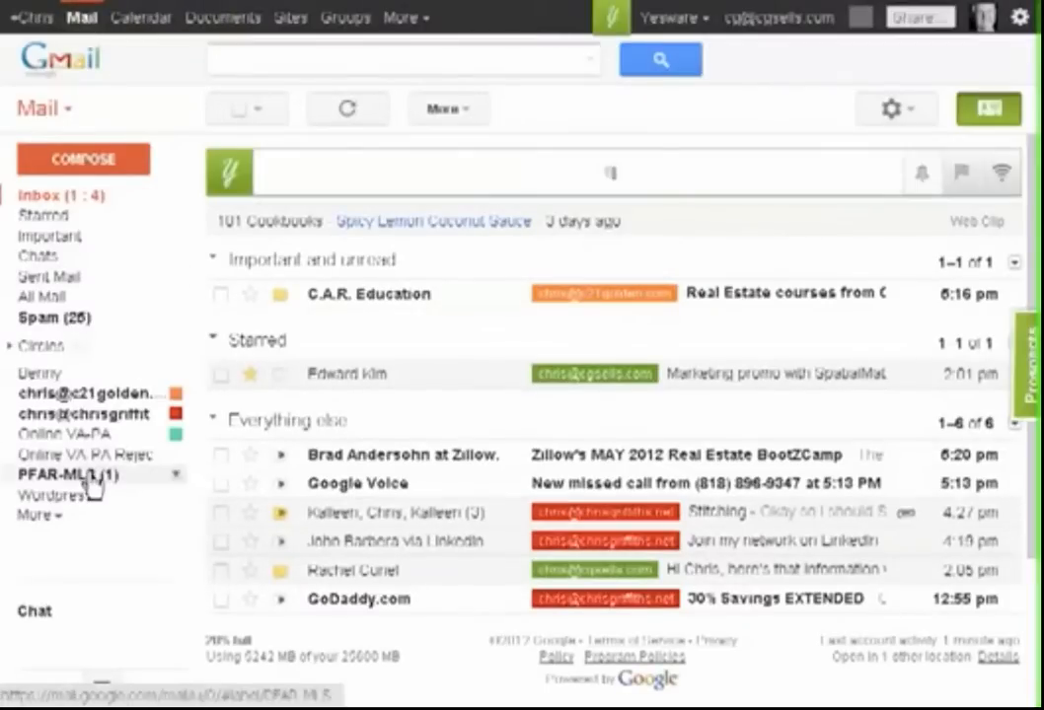
- Open the new "Special listings" message under the PFAR-MLS label and view its linked listings report
left_click(87, 479)
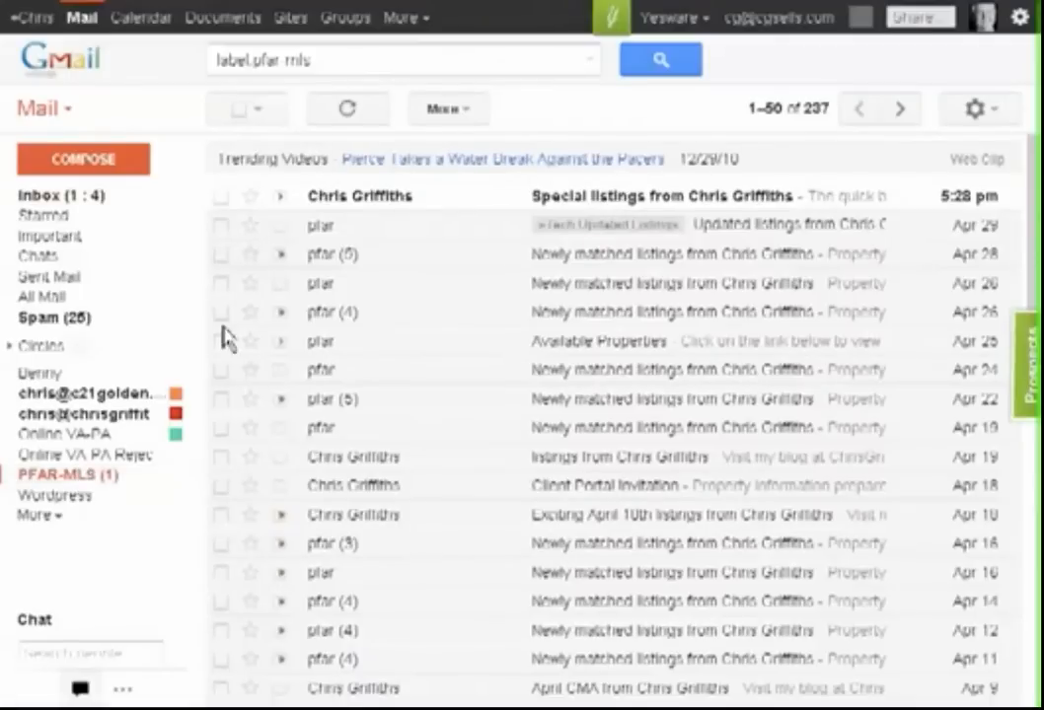
left_click(740, 203)
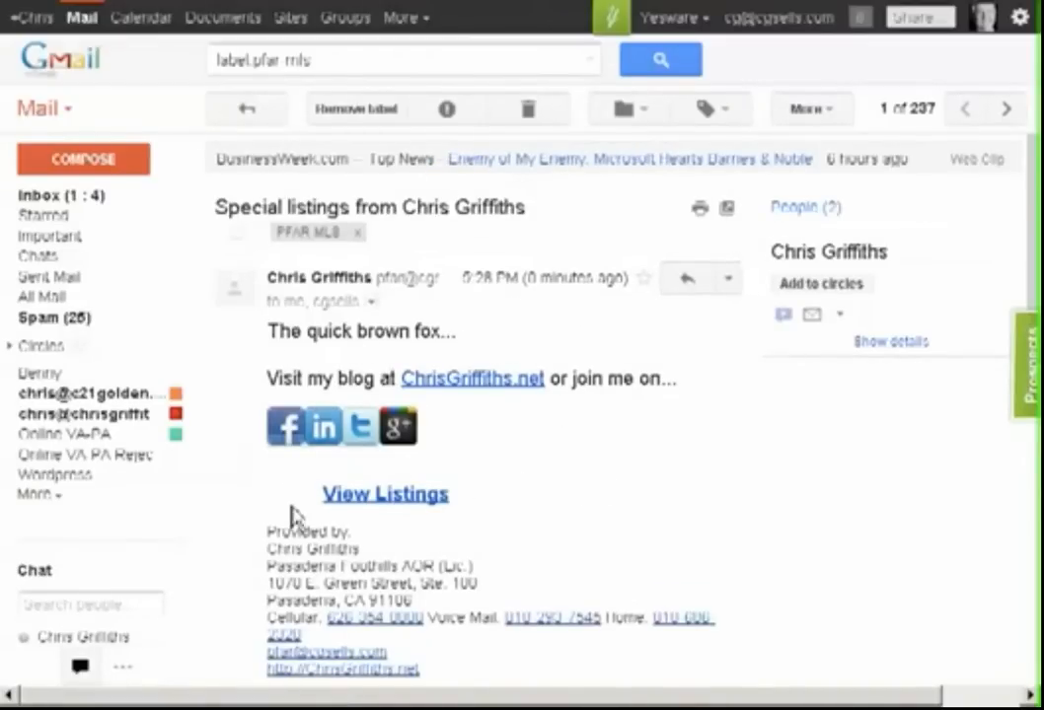
left_click(392, 496)
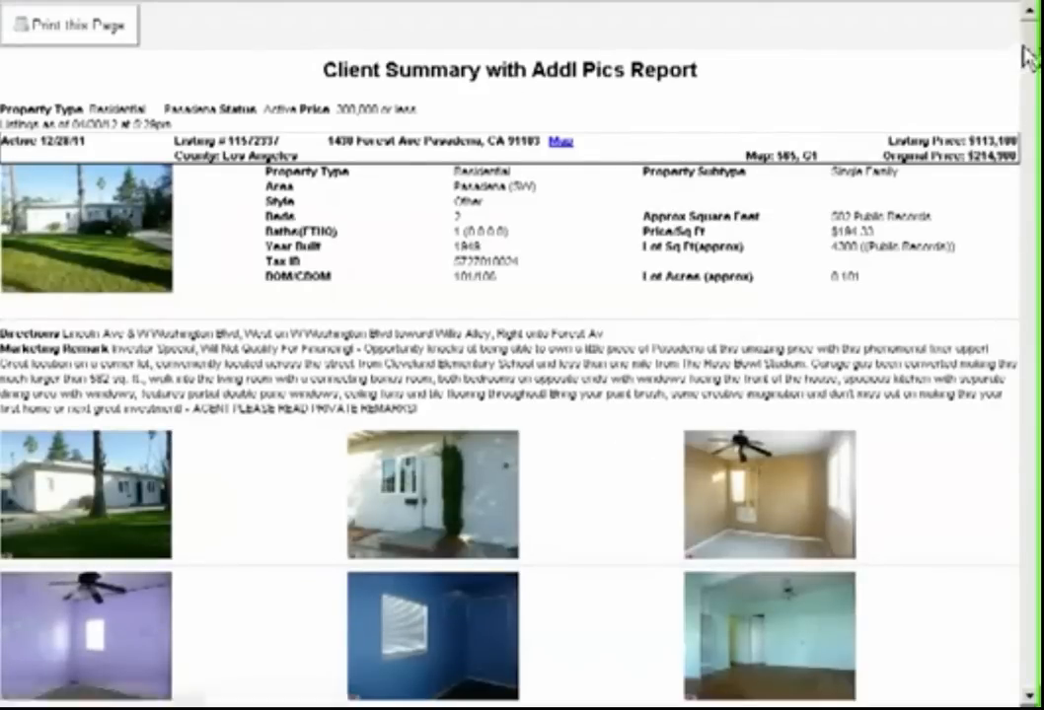
left_click_drag(1031, 51, 1029, 317)
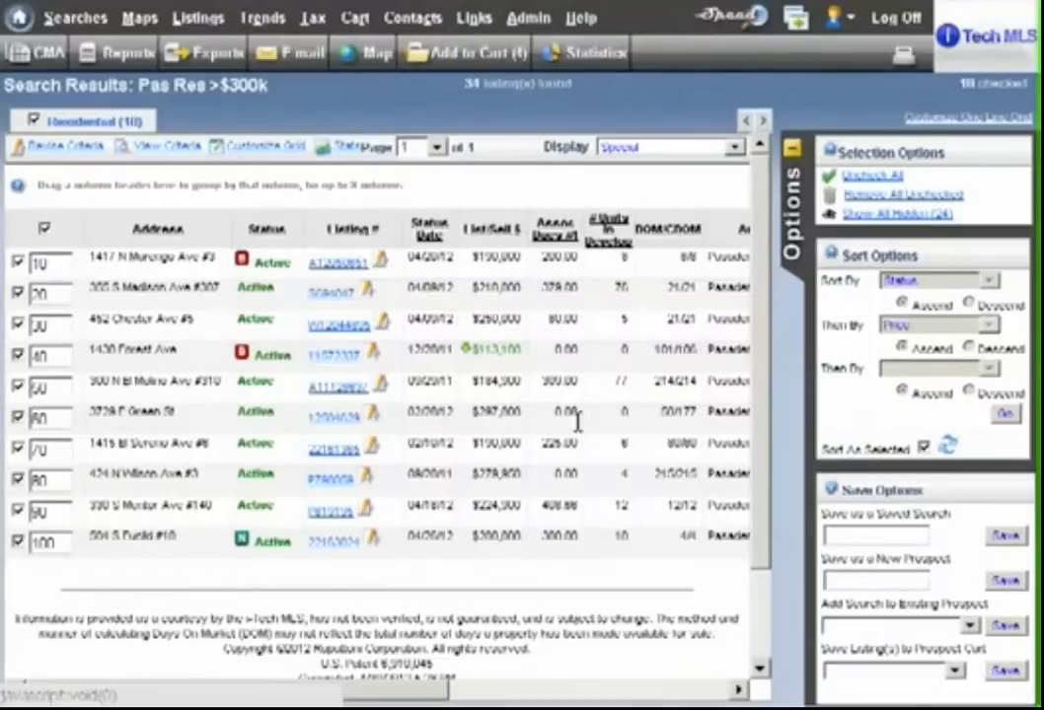
- Return to the MLS results, collapse the options area, check the sent e-mail log, and go back to the home page
left_click(779, 330)
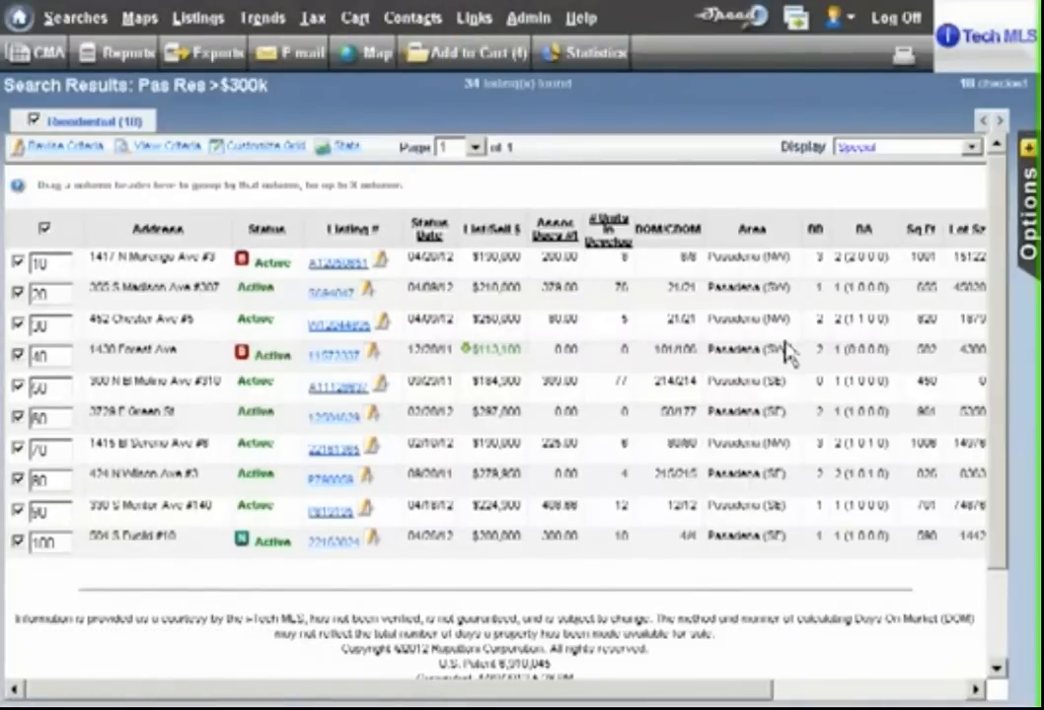
mouse_move(524, 22)
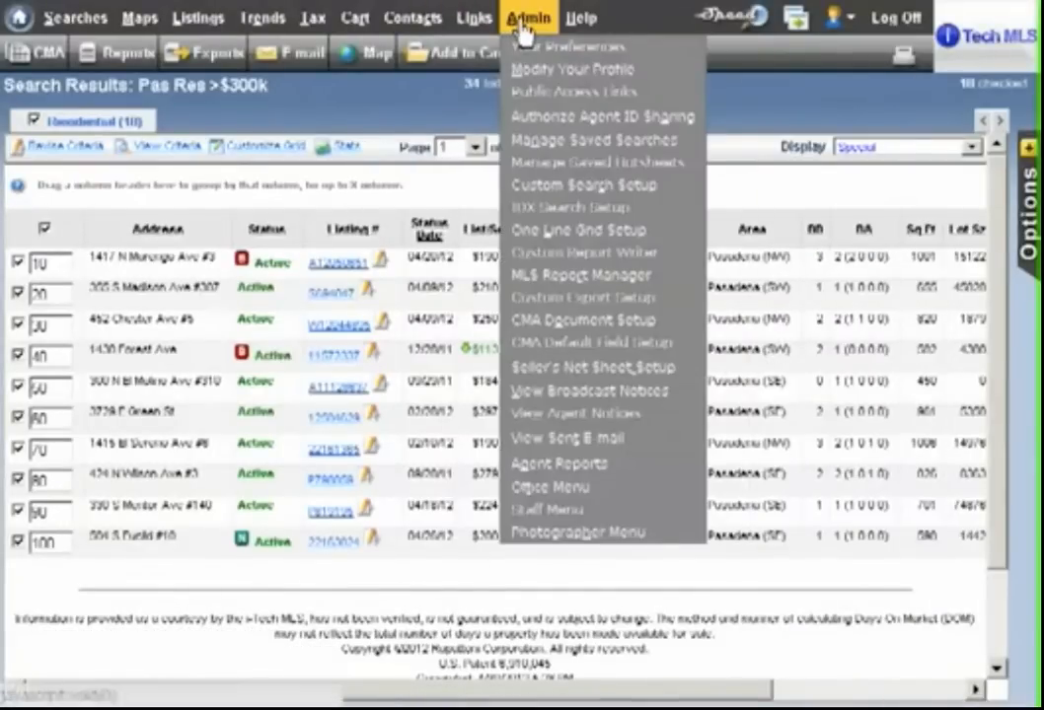
left_click(567, 437)
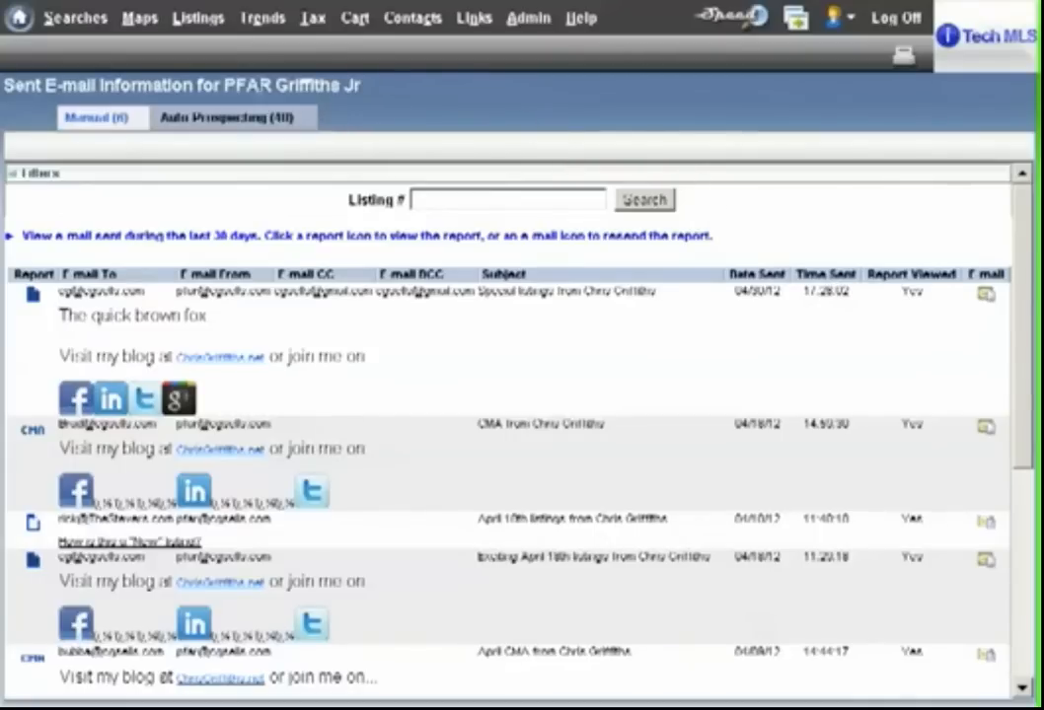
mouse_move(76, 28)
left_click(26, 30)
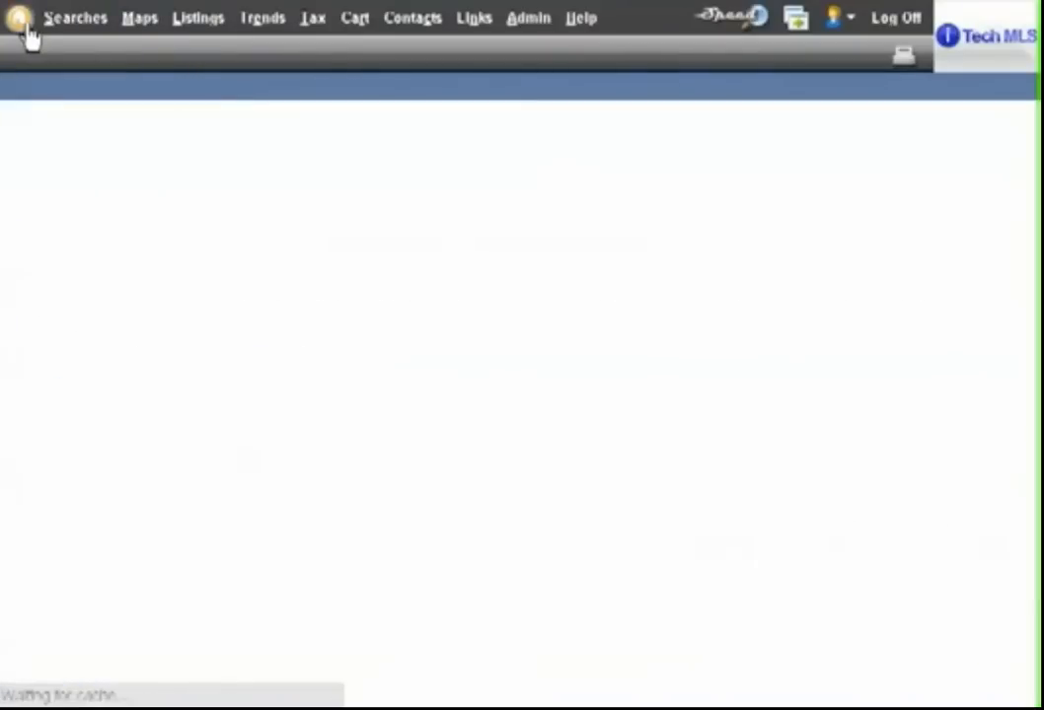